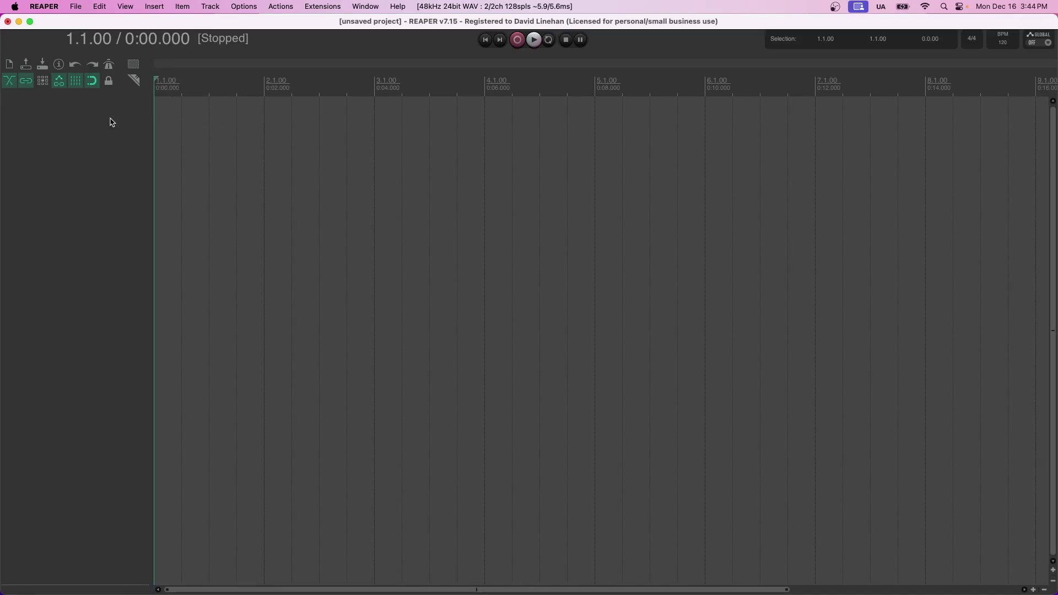
- Add a new track and insert an empty MIDI item spanning bars 1 to 4
{"action": "double_click", "coordinate": [112, 121]}
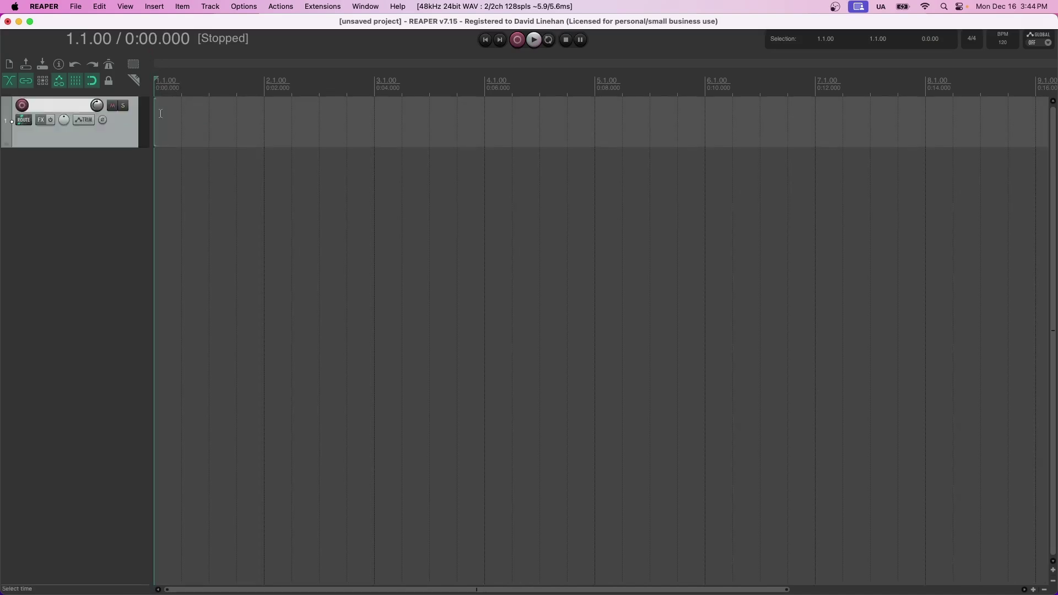
{"action": "left_click_drag", "start_coordinate": [485, 105], "coordinate": [126, 97]}
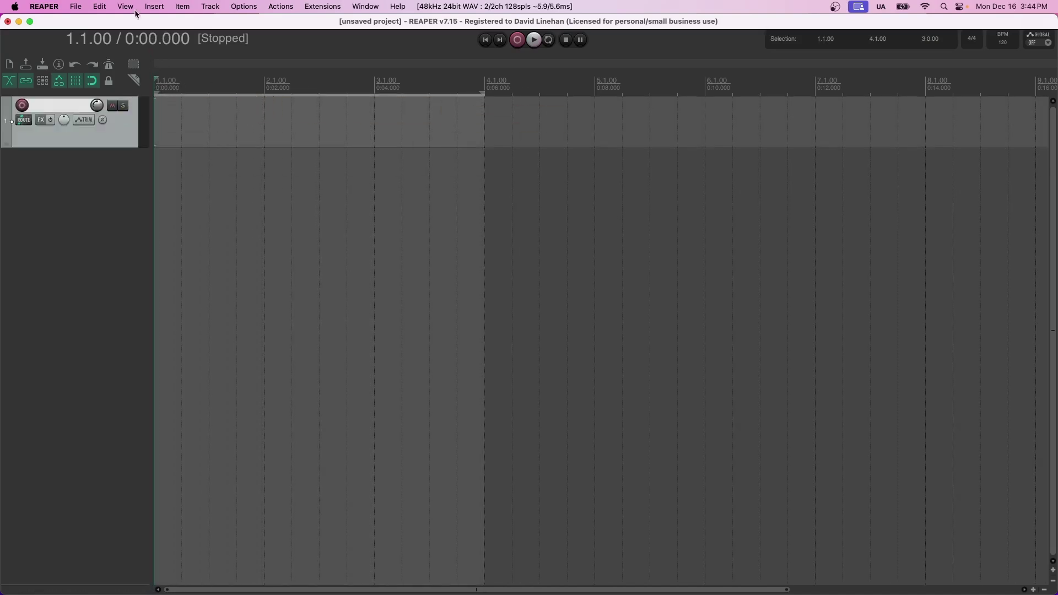
{"action": "left_click", "coordinate": [155, 6]}
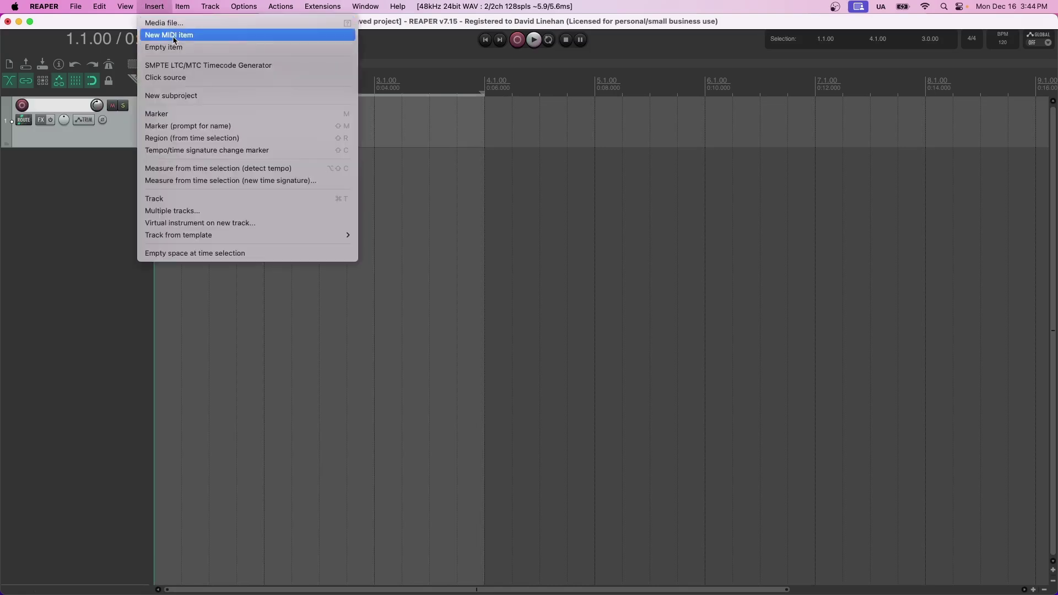
{"action": "left_click", "coordinate": [175, 36]}
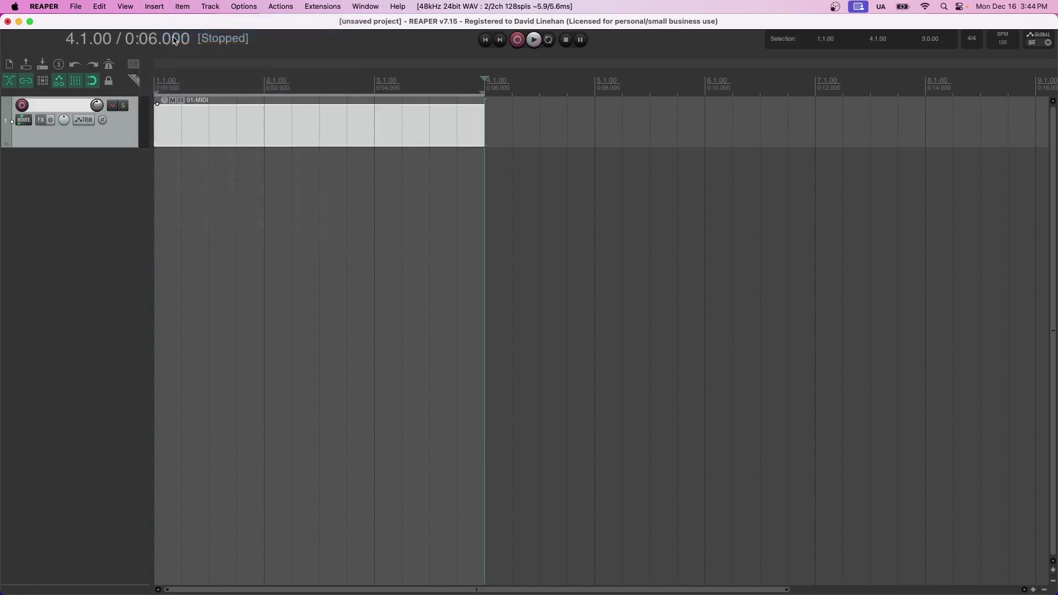
- Load the Grand Piano instrument on track 1, test a key, and open the MIDI item
{"action": "left_click", "coordinate": [40, 120]}
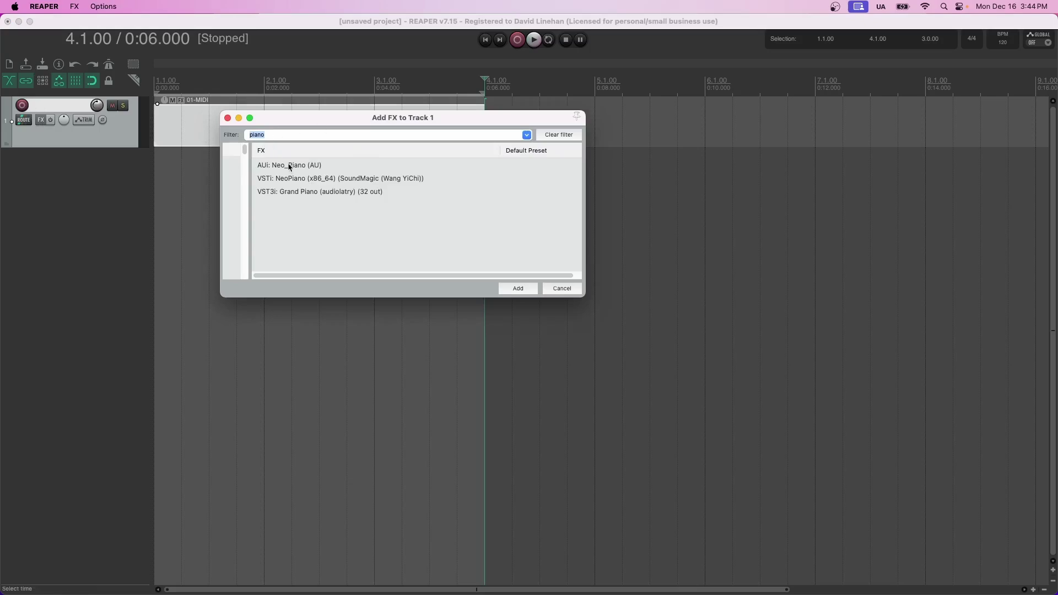
{"action": "left_click", "coordinate": [304, 192]}
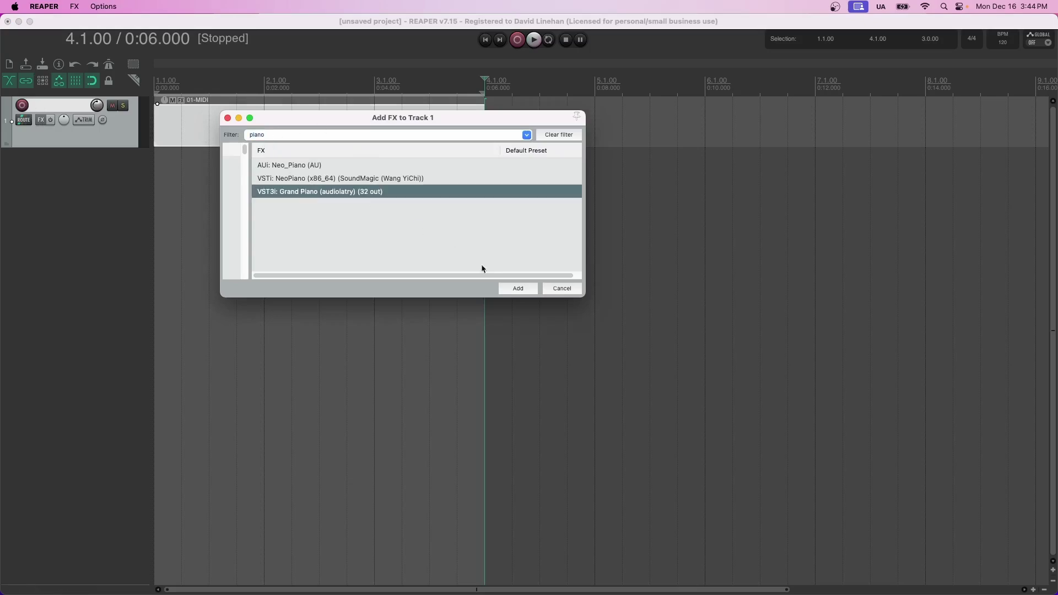
{"action": "left_click", "coordinate": [518, 288]}
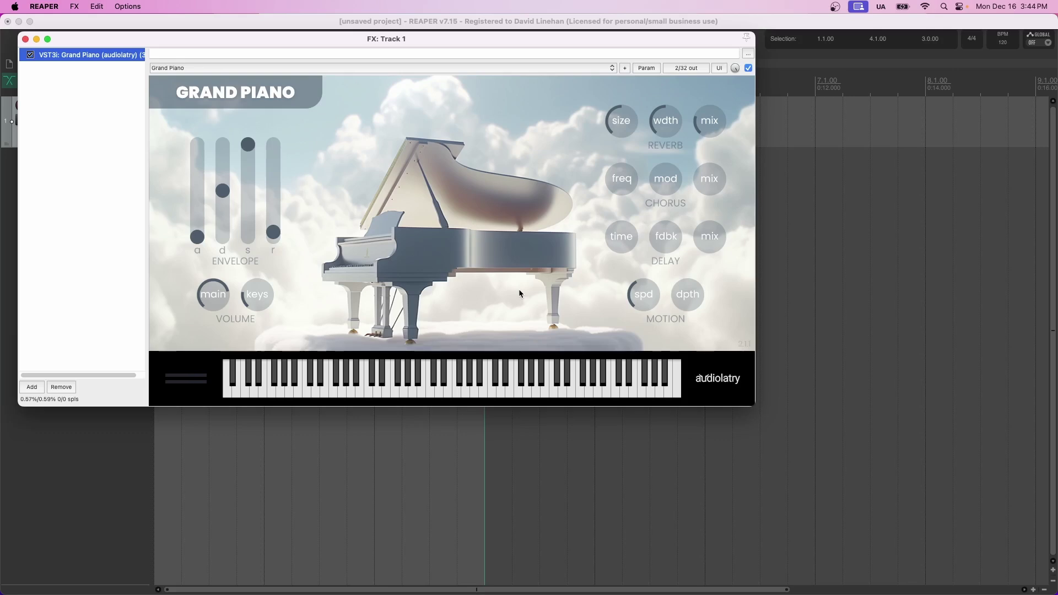
{"action": "left_click", "coordinate": [372, 376]}
{"action": "key", "text": "Escape"}
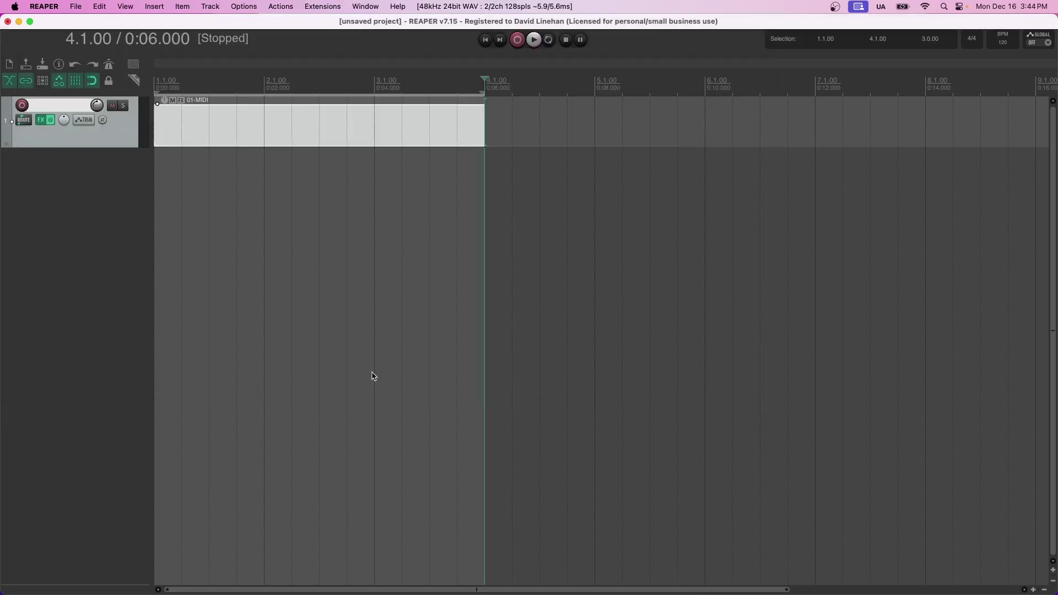
{"action": "double_click", "coordinate": [329, 120]}
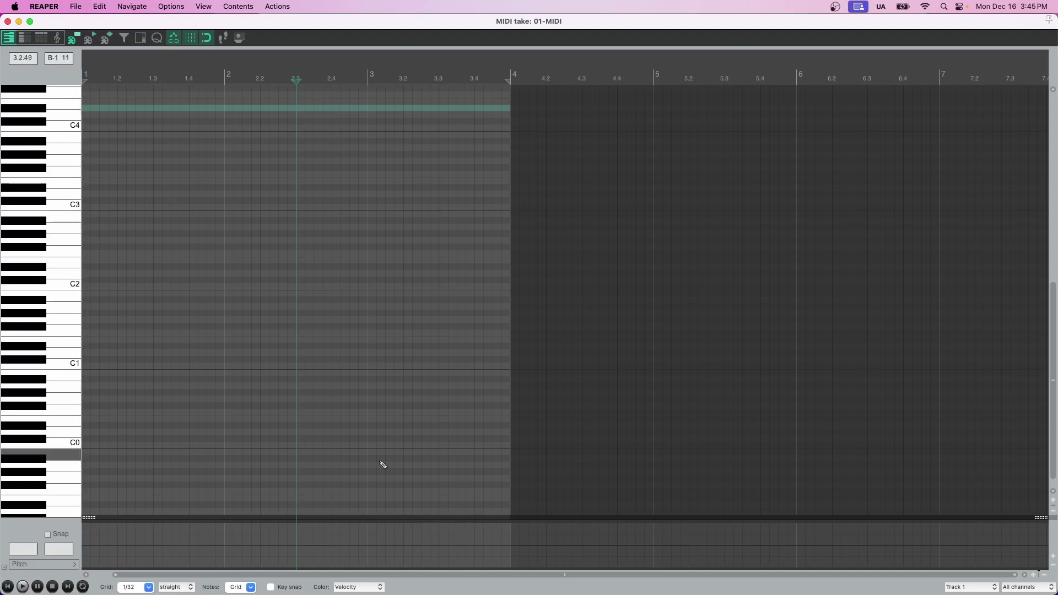
- Adjust the MIDI editor's bottom bar, leaving the grid at 1/32 with snap on
{"action": "left_click_drag", "start_coordinate": [378, 576], "coordinate": [346, 576]}
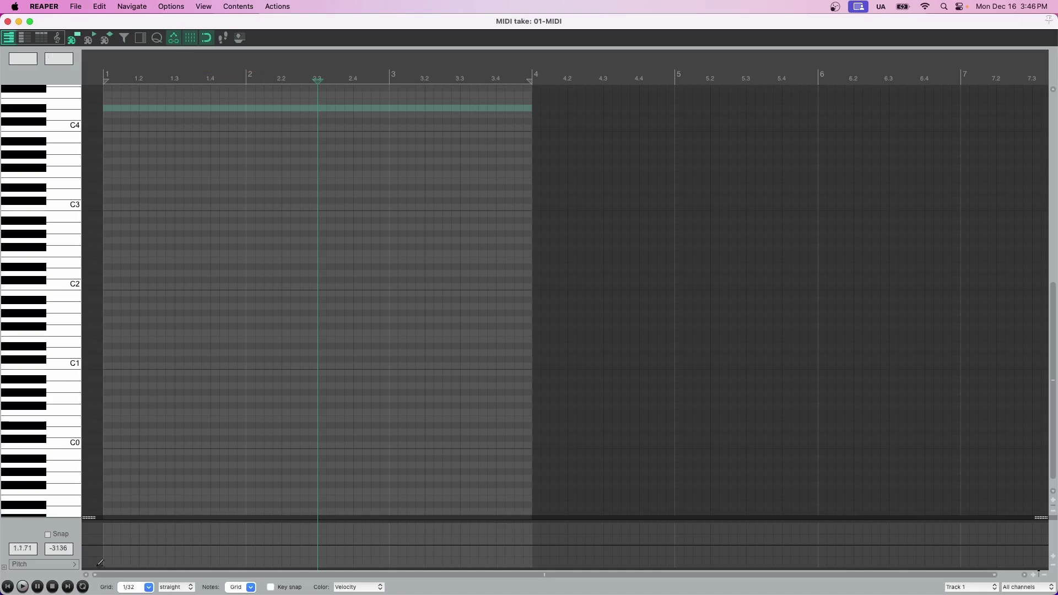
- Change the piano roll grid to 1/8, after briefly trying 1/16
{"action": "left_click", "coordinate": [148, 587]}
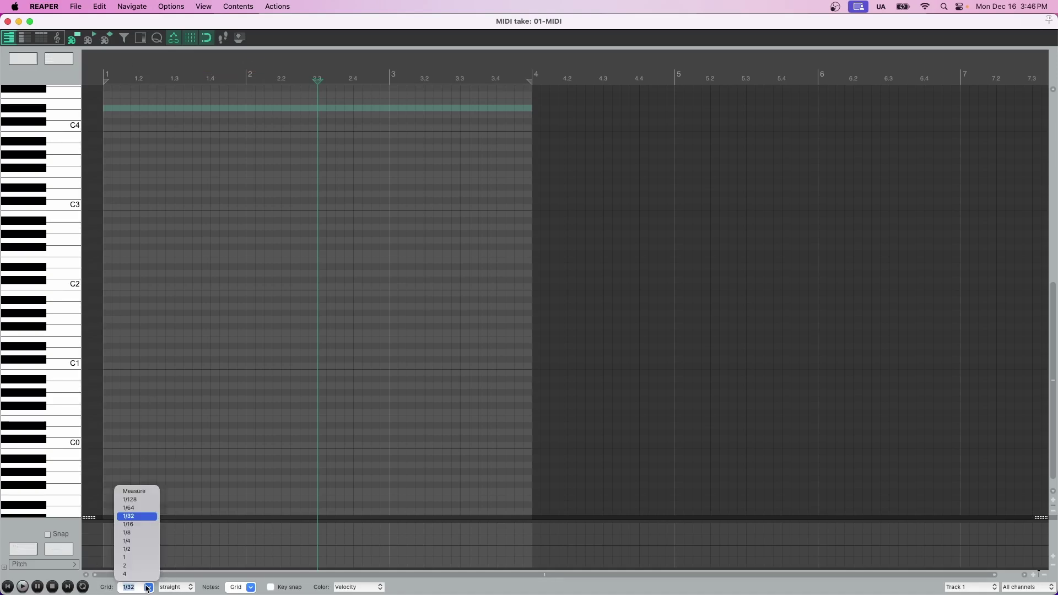
{"action": "left_click", "coordinate": [131, 523]}
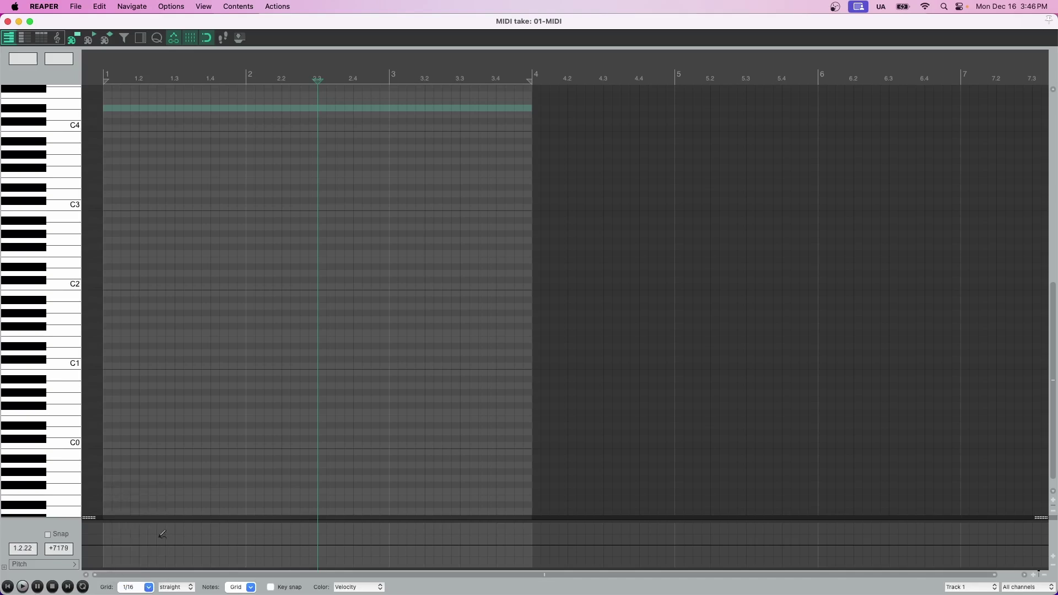
{"action": "left_click", "coordinate": [148, 587]}
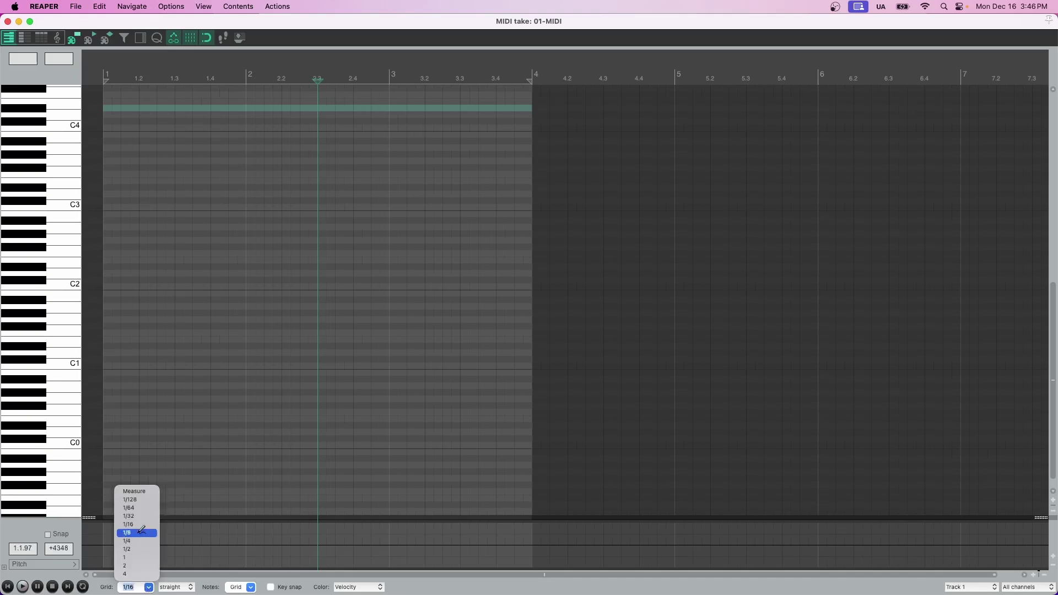
{"action": "left_click", "coordinate": [141, 531]}
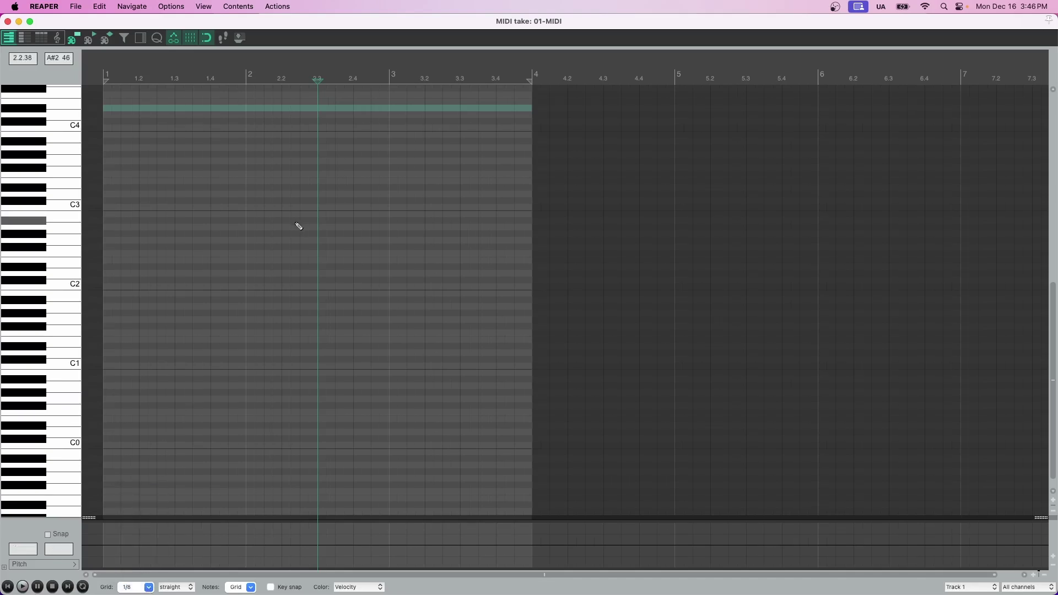
- Scroll the piano roll and reposition the MIDI editor window to fill the screen
{"action": "scroll", "coordinate": [344, 238], "scroll_direction": "up", "scroll_amount": 5}
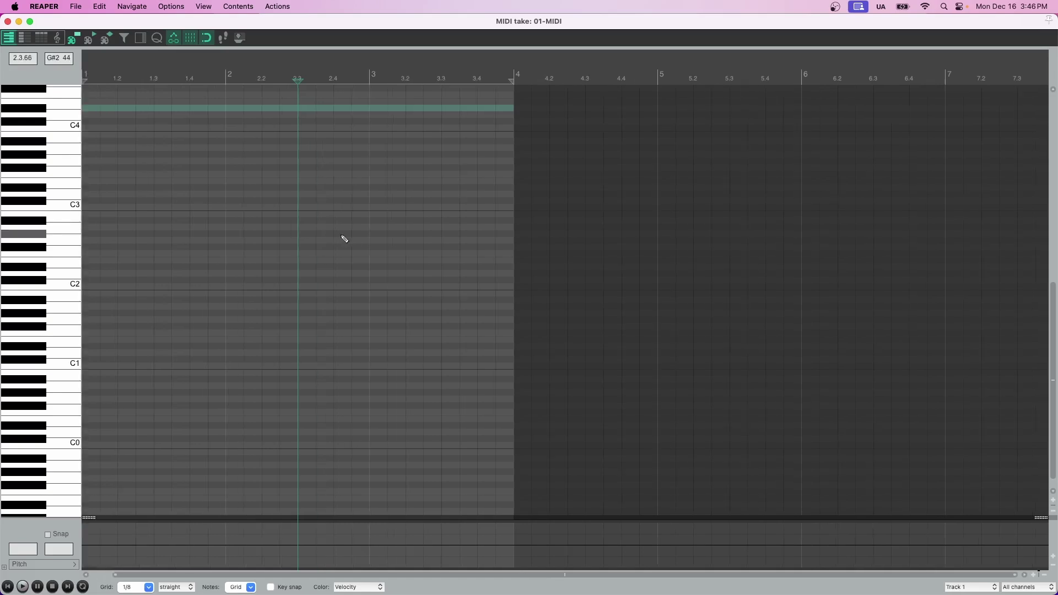
{"action": "scroll", "coordinate": [344, 239], "scroll_direction": "down", "scroll_amount": 5}
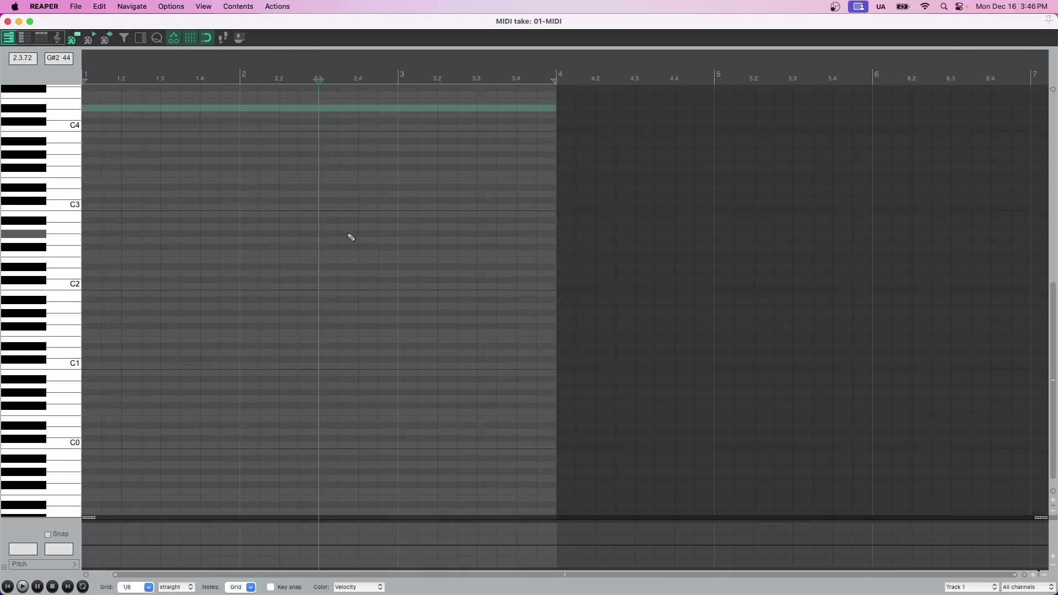
{"action": "scroll", "coordinate": [351, 230], "scroll_direction": "down", "scroll_amount": 2}
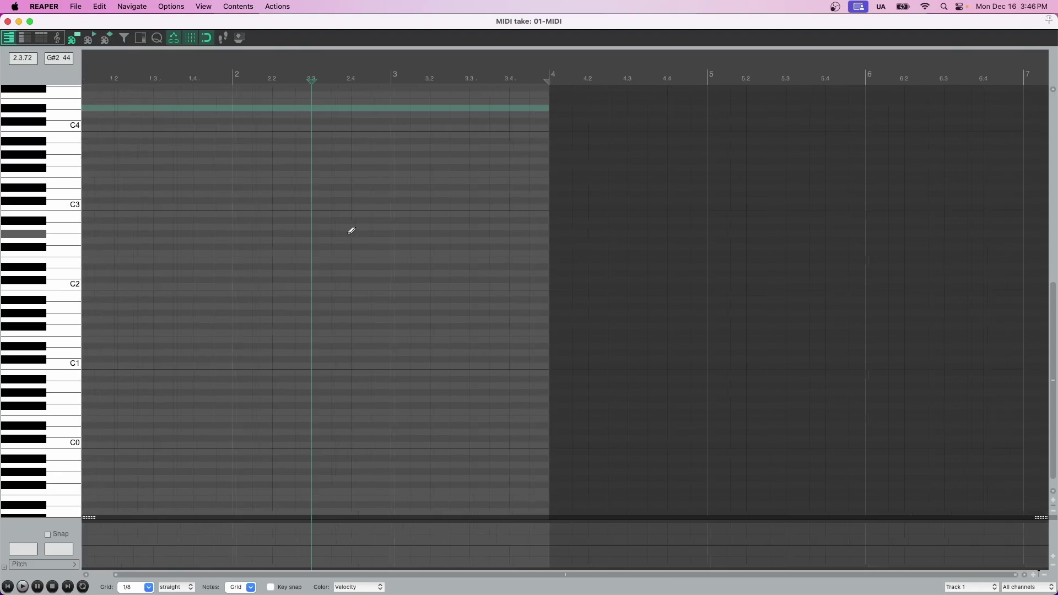
{"action": "scroll", "coordinate": [351, 230], "scroll_direction": "up", "scroll_amount": 2}
{"action": "scroll", "coordinate": [351, 230], "scroll_direction": "down", "scroll_amount": 2}
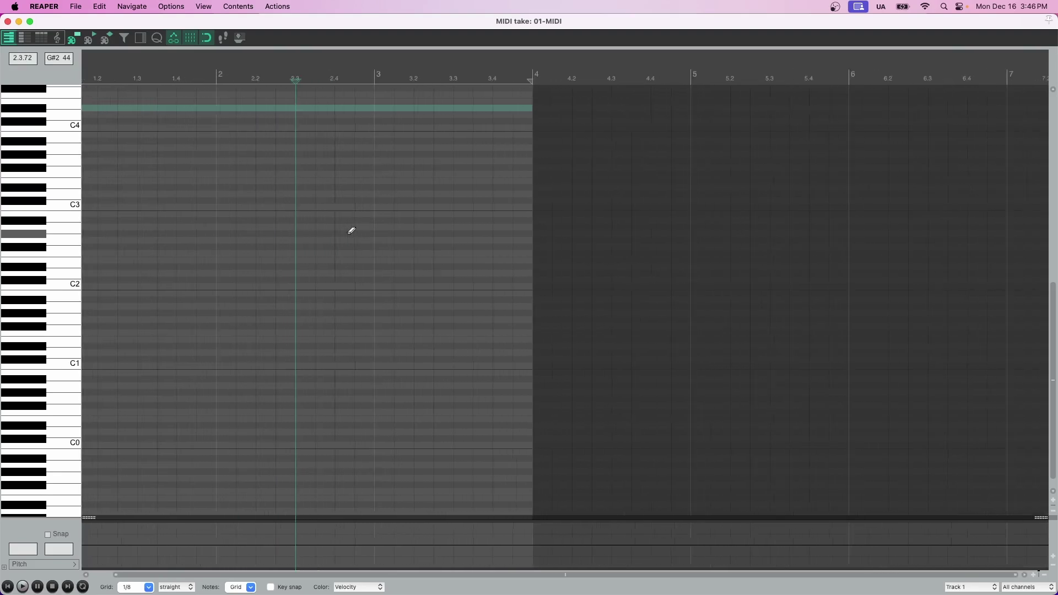
{"action": "scroll", "coordinate": [350, 234], "scroll_direction": "up", "scroll_amount": 2}
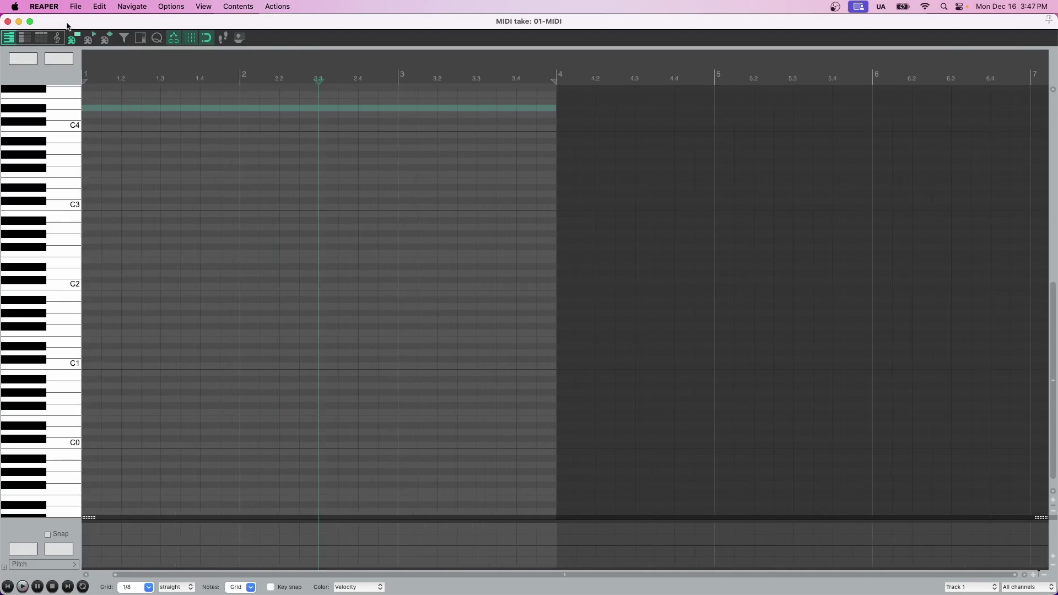
{"action": "left_click_drag", "start_coordinate": [88, 30], "coordinate": [88, 110]}
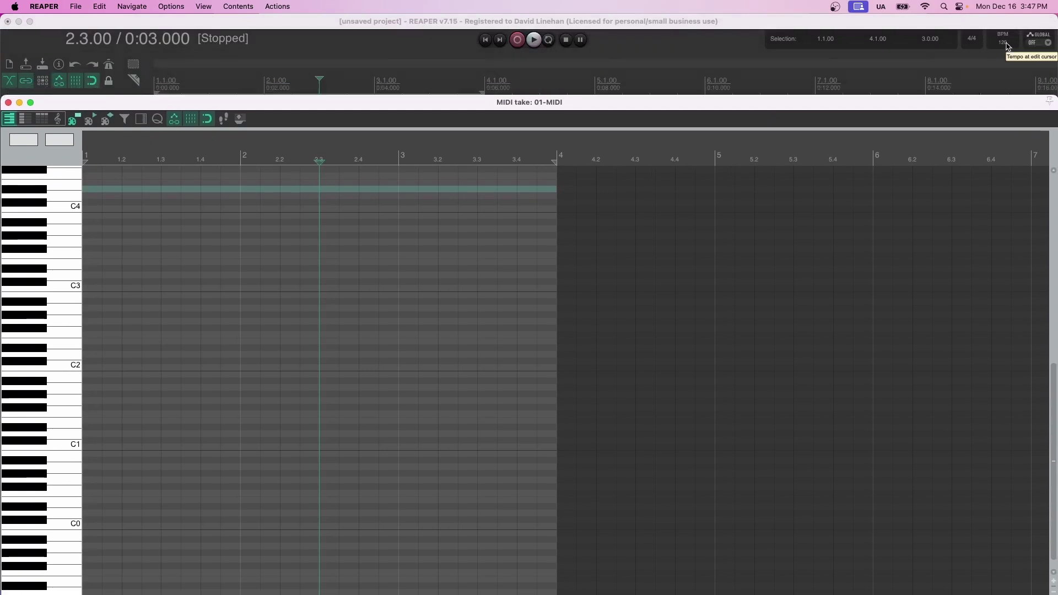
{"action": "left_click_drag", "start_coordinate": [82, 99], "coordinate": [81, 15]}
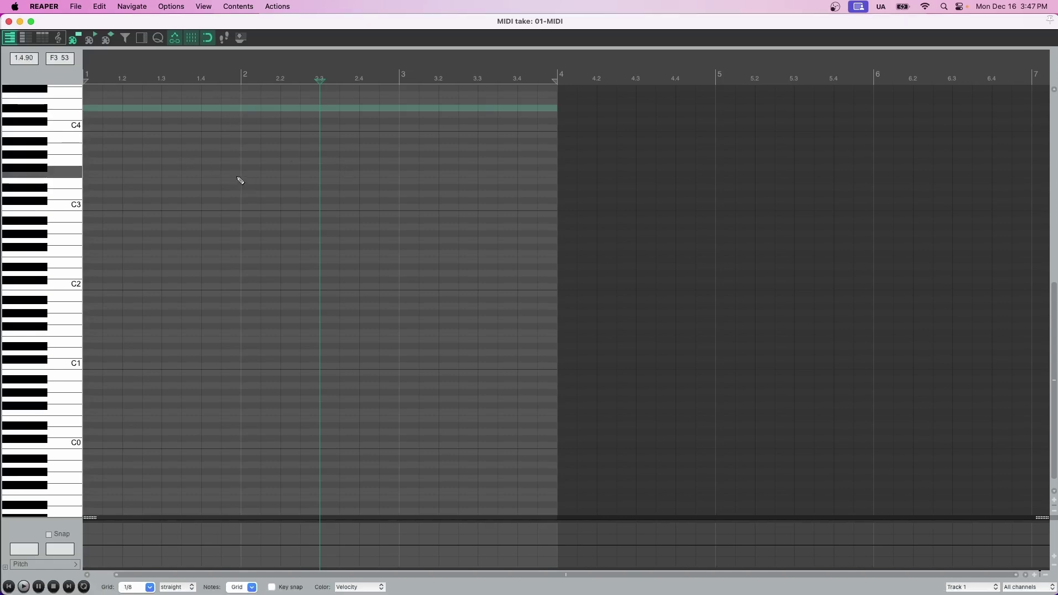
- Draw eight notes: one at beat 1.3, a chord at bar 2, and eighths near 2.4, 3.2, 3.3
{"action": "mouse_move", "coordinate": [181, 151]}
{"action": "left_mouse_down"}
{"action": "mouse_move", "coordinate": [232, 156]}
{"action": "mouse_move", "coordinate": [231, 182]}
{"action": "left_mouse_up"}
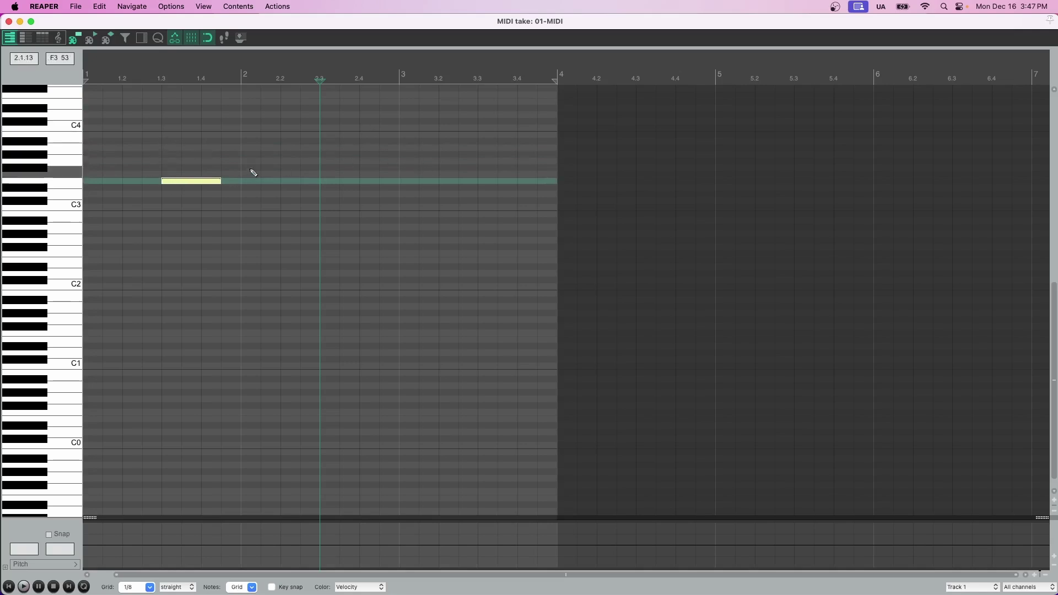
{"action": "left_click_drag", "start_coordinate": [245, 161], "coordinate": [388, 165]}
{"action": "left_click_drag", "start_coordinate": [245, 207], "coordinate": [317, 208]}
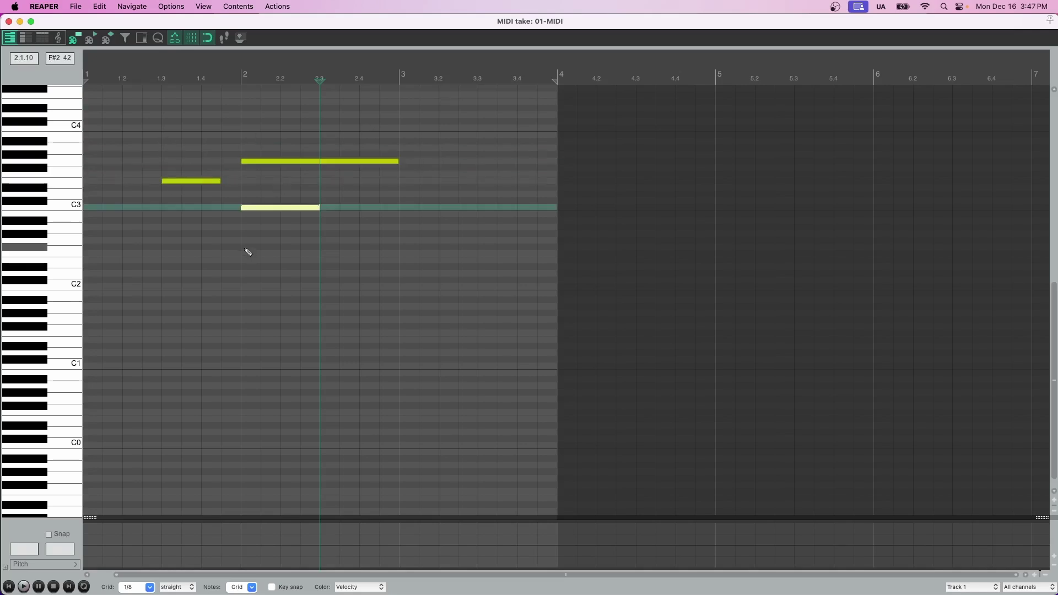
{"action": "left_click", "coordinate": [247, 248]}
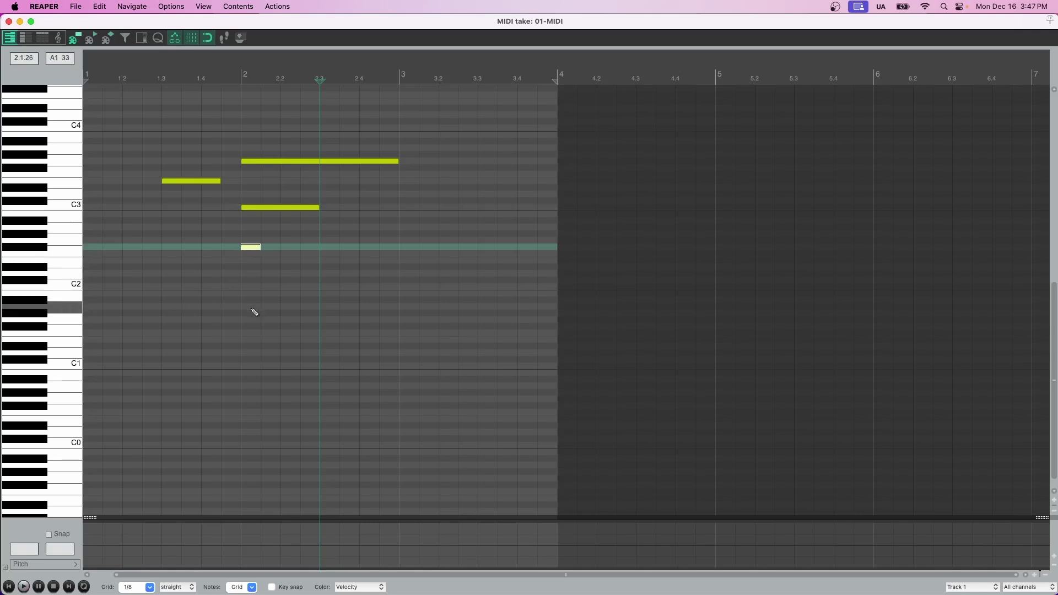
{"action": "left_click", "coordinate": [253, 306]}
{"action": "left_click", "coordinate": [348, 293]}
{"action": "left_click", "coordinate": [429, 260]}
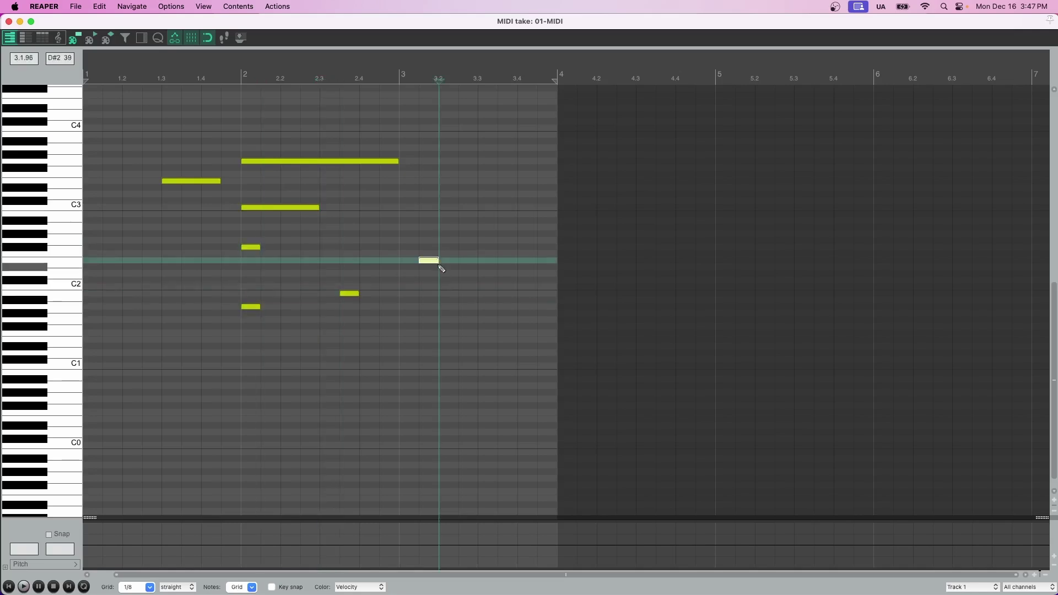
{"action": "left_click", "coordinate": [465, 307]}
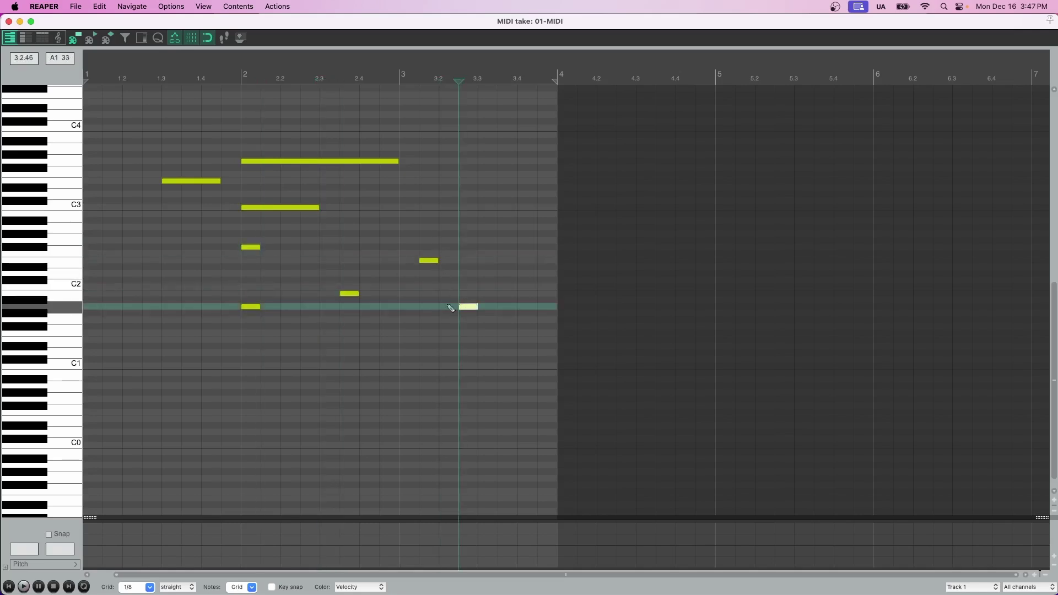
- Select the note near 1.3 and the long bar-2 note, then box-select five notes
{"action": "left_click", "coordinate": [200, 182]}
{"action": "left_click", "coordinate": [286, 161]}
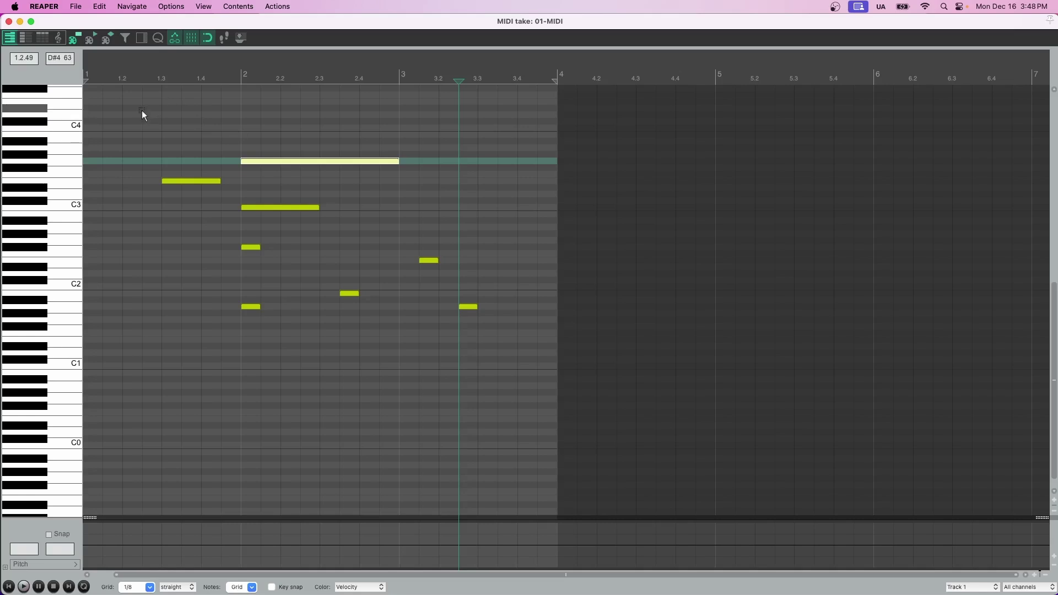
{"action": "left_click_drag", "start_coordinate": [141, 110], "coordinate": [331, 336]}
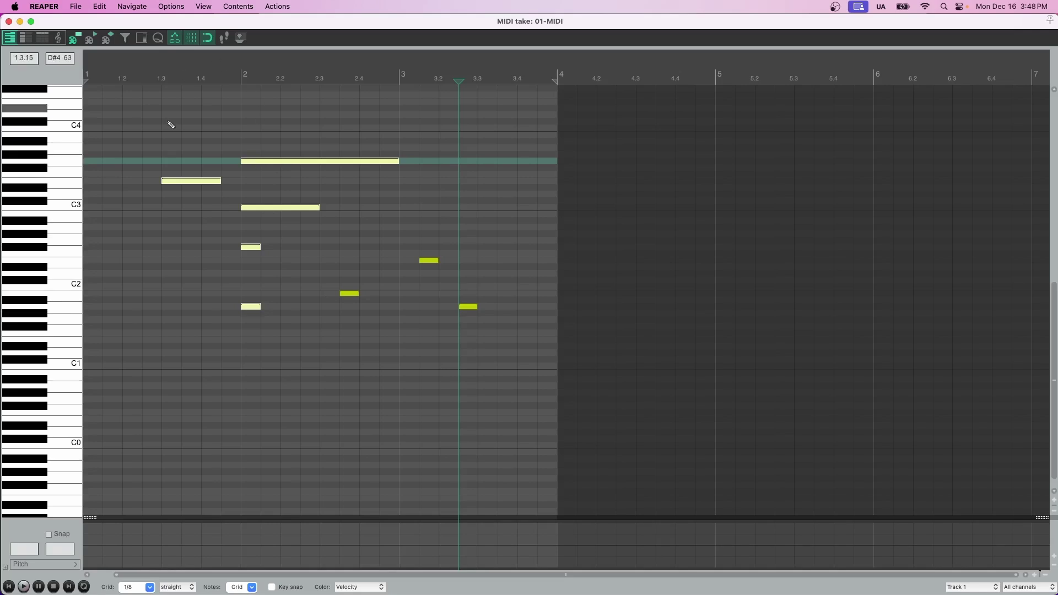
- Erase all eight notes, deleting the note near beat 1.3 and double-clicking away the other seven
{"action": "left_click", "coordinate": [181, 141]}
{"action": "left_click", "coordinate": [191, 182]}
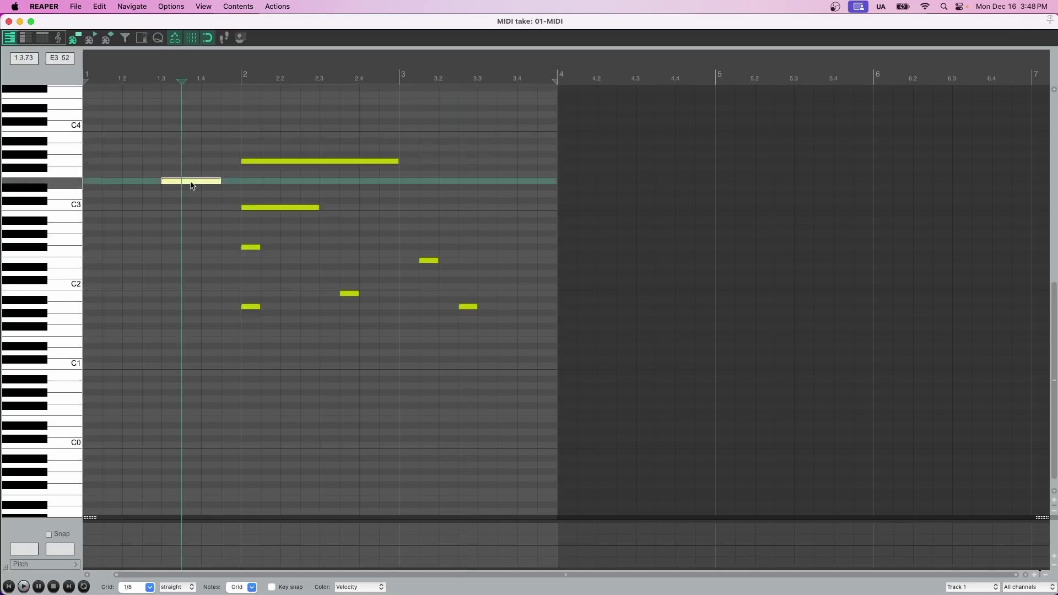
{"action": "key", "text": "Delete"}
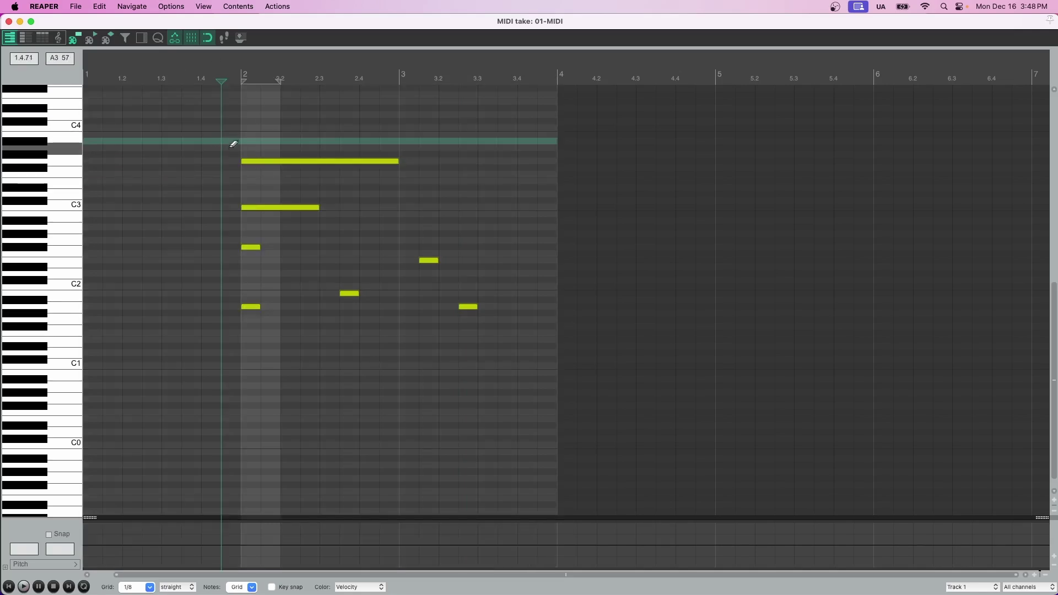
{"action": "double_click", "coordinate": [263, 161]}
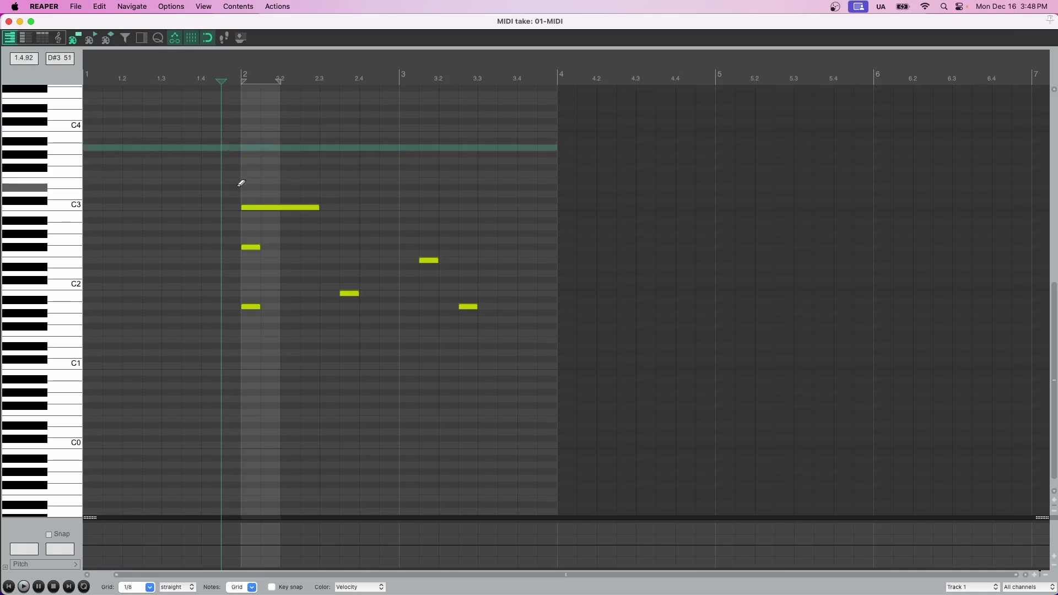
{"action": "double_click", "coordinate": [243, 207]}
{"action": "double_click", "coordinate": [245, 247]}
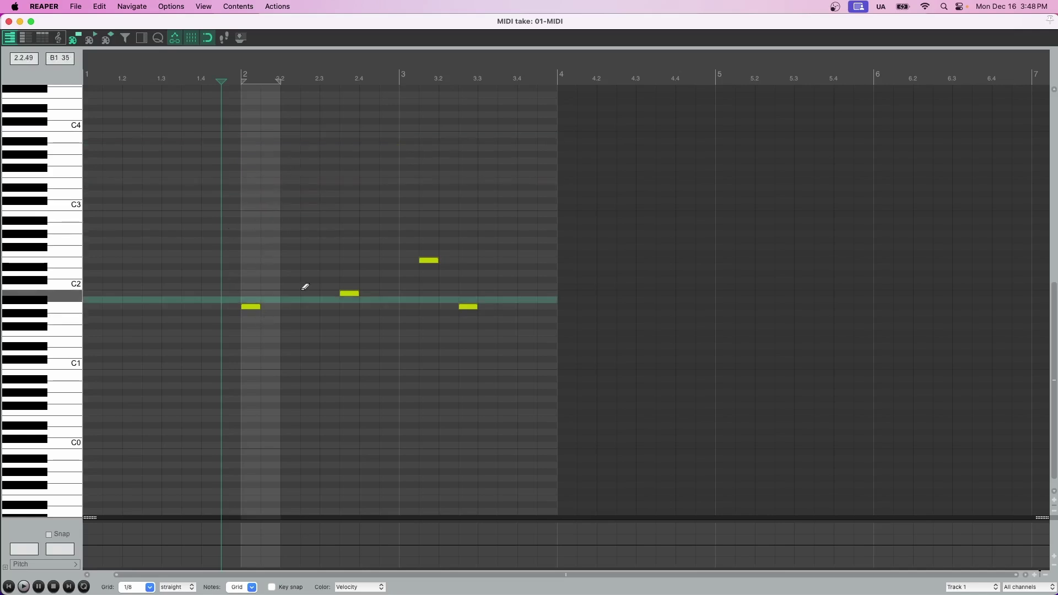
{"action": "double_click", "coordinate": [349, 293]}
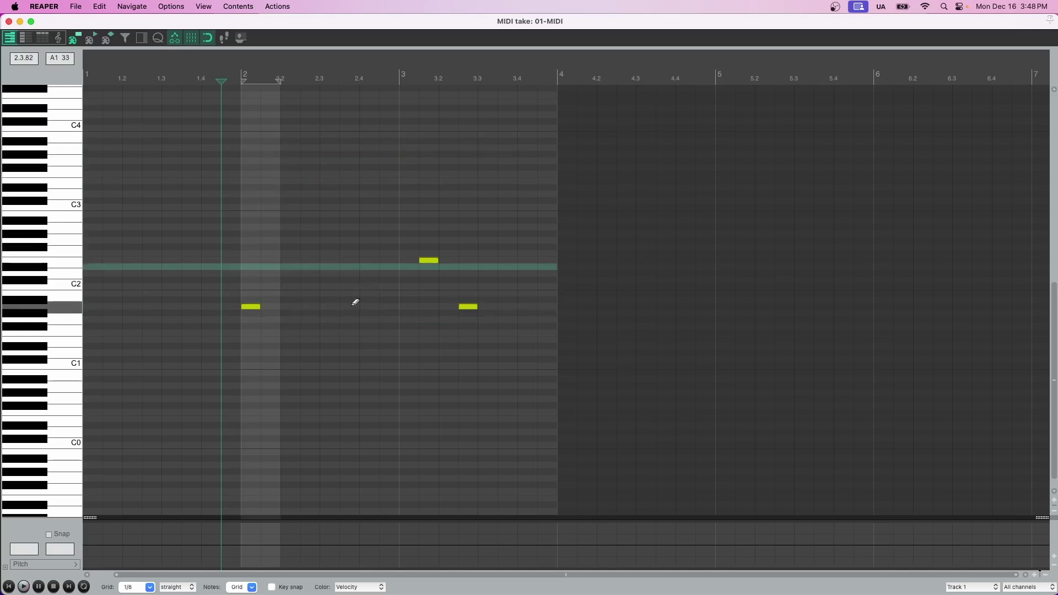
{"action": "double_click", "coordinate": [251, 306]}
{"action": "double_click", "coordinate": [429, 260]}
{"action": "double_click", "coordinate": [467, 306]}
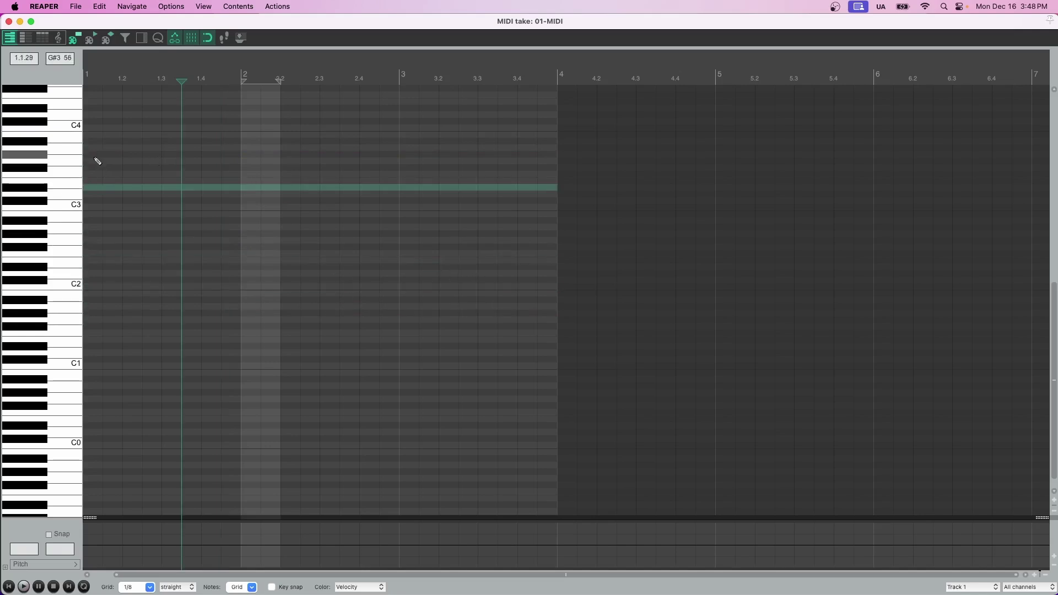
- Draw four C3 eighth notes on beats 1.1–1.4 and paste a copy shifted one eighth later
{"action": "left_click", "coordinate": [96, 209]}
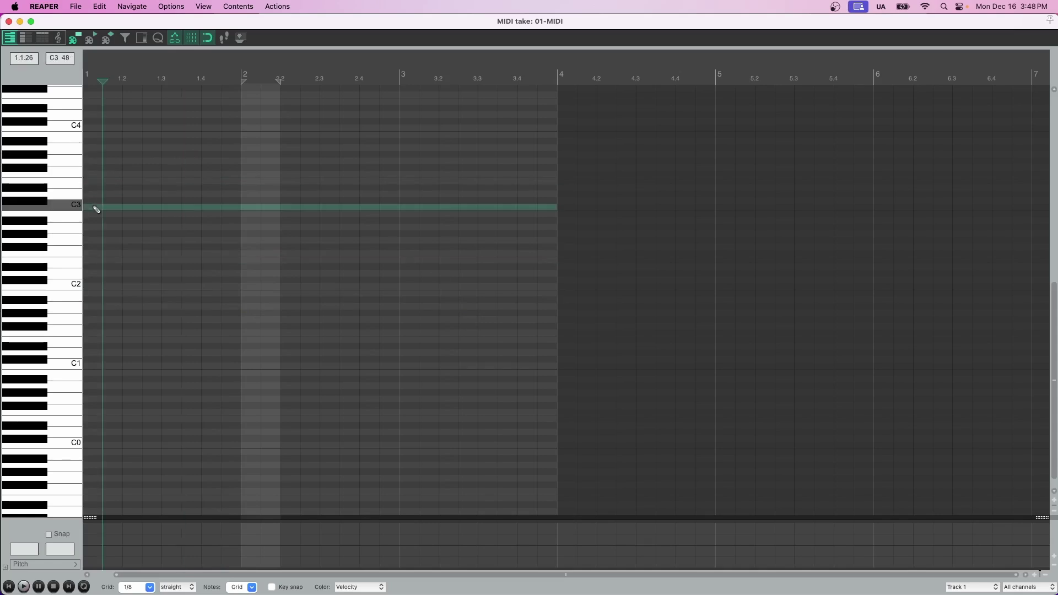
{"action": "left_click", "coordinate": [136, 211]}
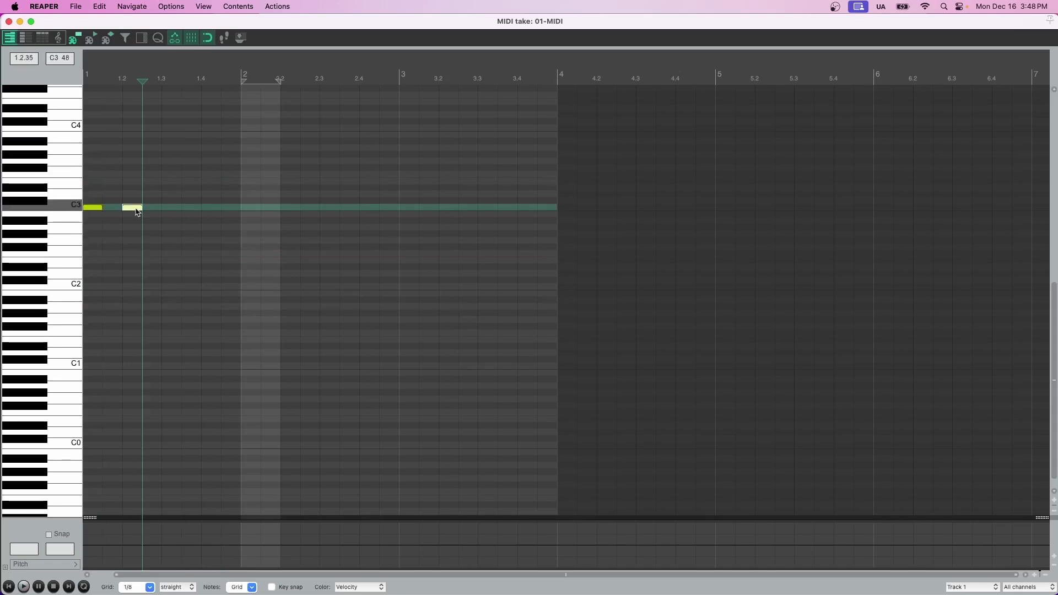
{"action": "left_click", "coordinate": [172, 212]}
{"action": "left_click", "coordinate": [211, 213]}
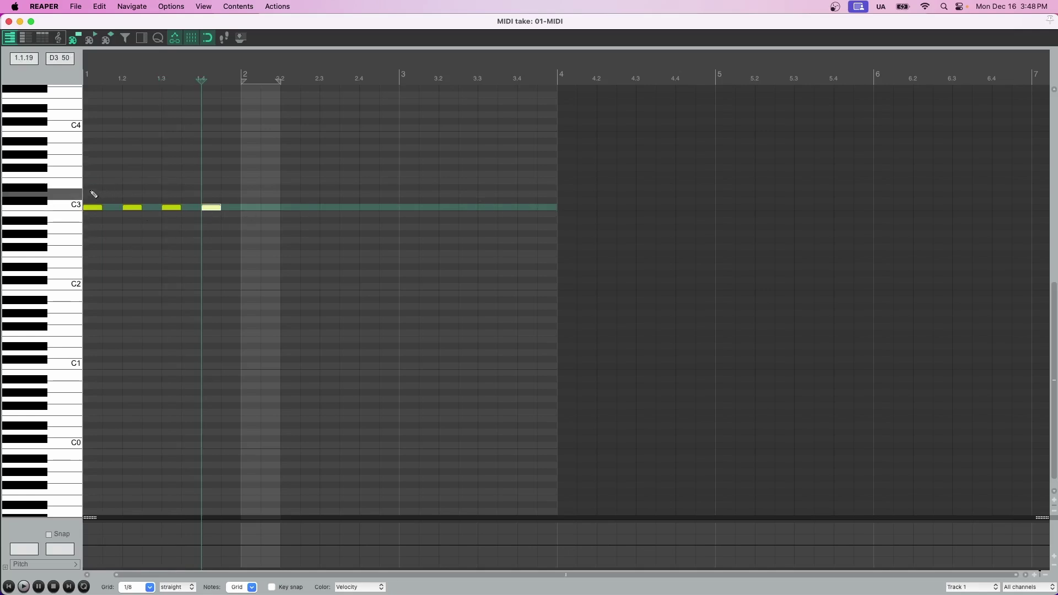
{"action": "left_click_drag", "start_coordinate": [88, 188], "coordinate": [206, 226]}
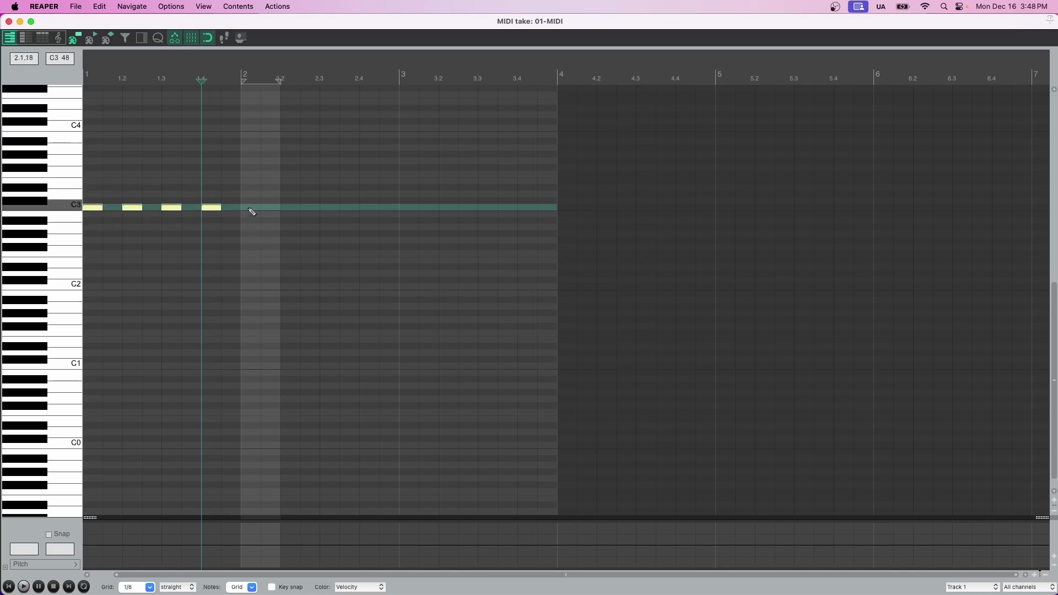
{"action": "key", "text": "ctrl+v"}
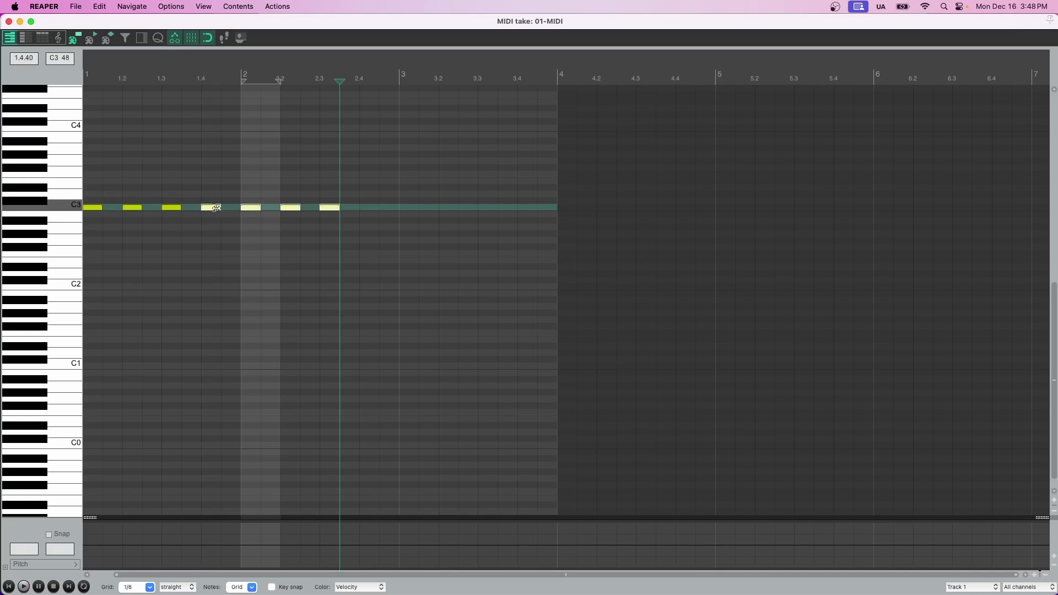
{"action": "left_click_drag", "start_coordinate": [214, 210], "coordinate": [254, 211]}
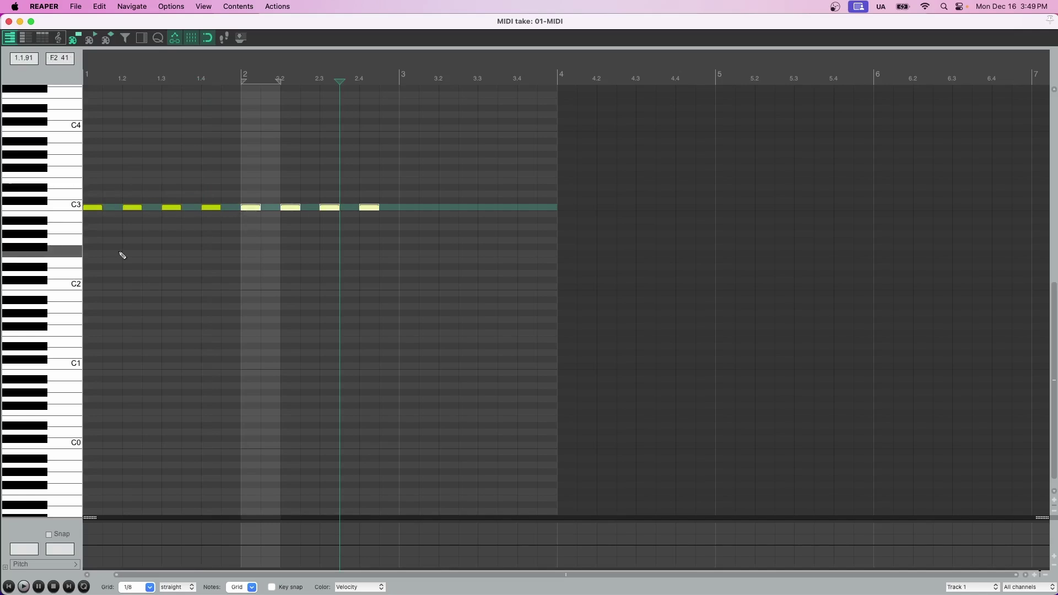
- Add C2 eighths on beats 1.1–1.4 plus E2 and G2 at bar start, removing a stray B1
{"action": "left_click", "coordinate": [94, 286]}
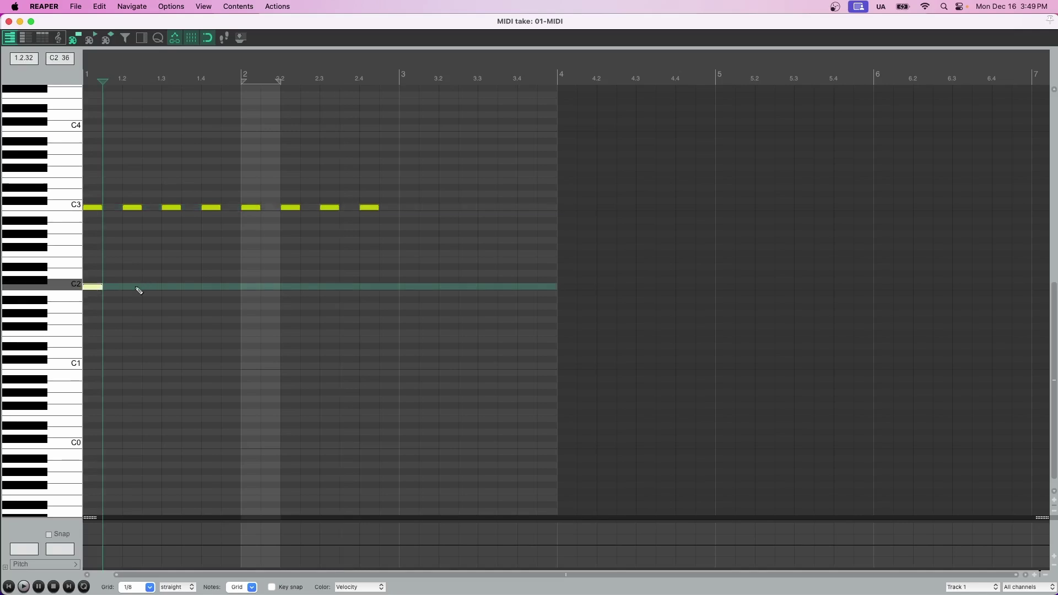
{"action": "left_click", "coordinate": [138, 287]}
{"action": "left_click", "coordinate": [170, 287]}
{"action": "left_click", "coordinate": [211, 287]}
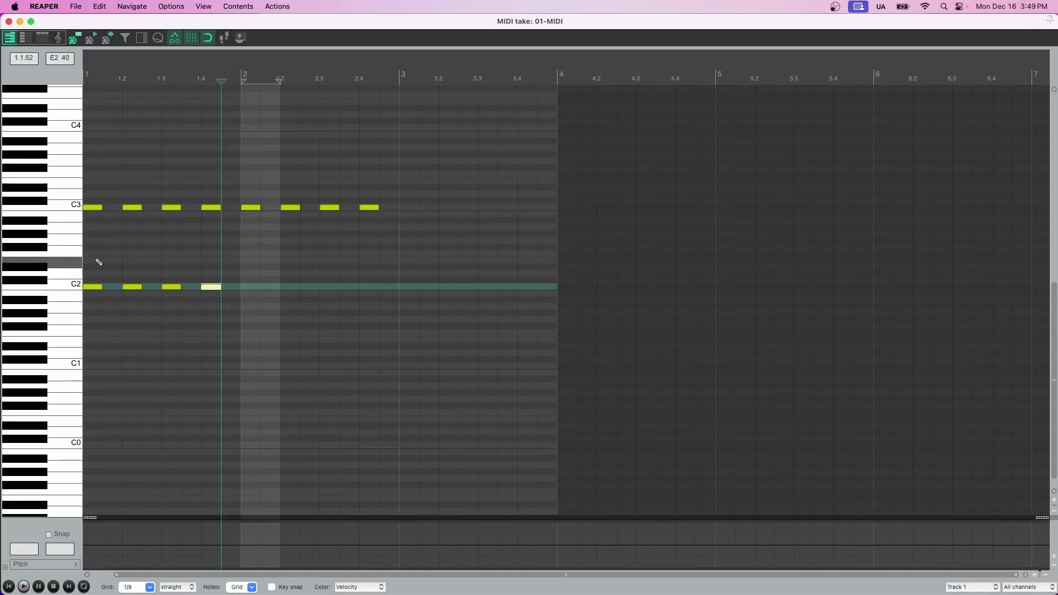
{"action": "left_click", "coordinate": [95, 260]}
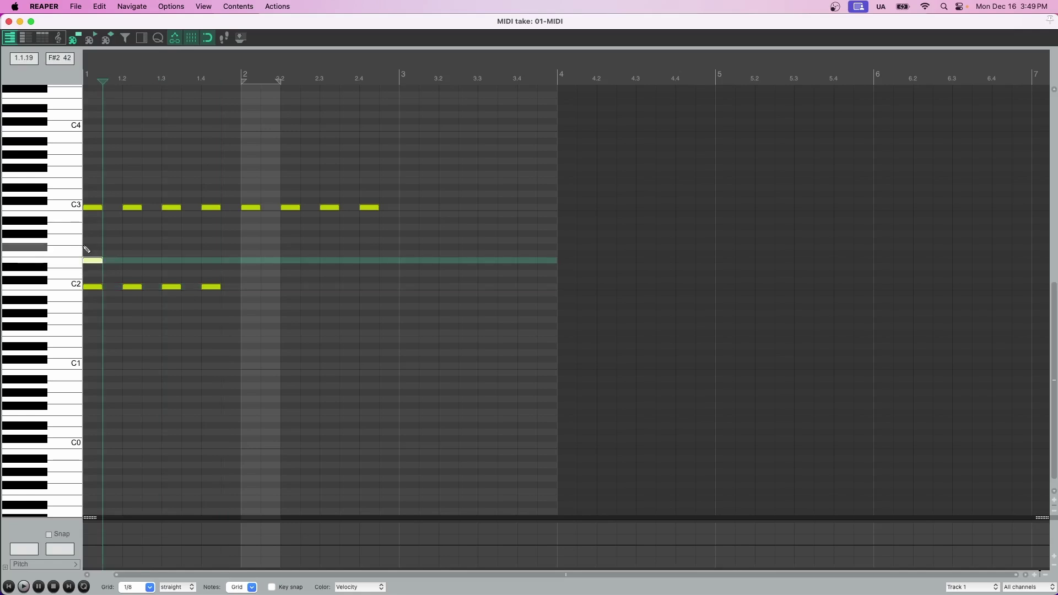
{"action": "left_click", "coordinate": [98, 240]}
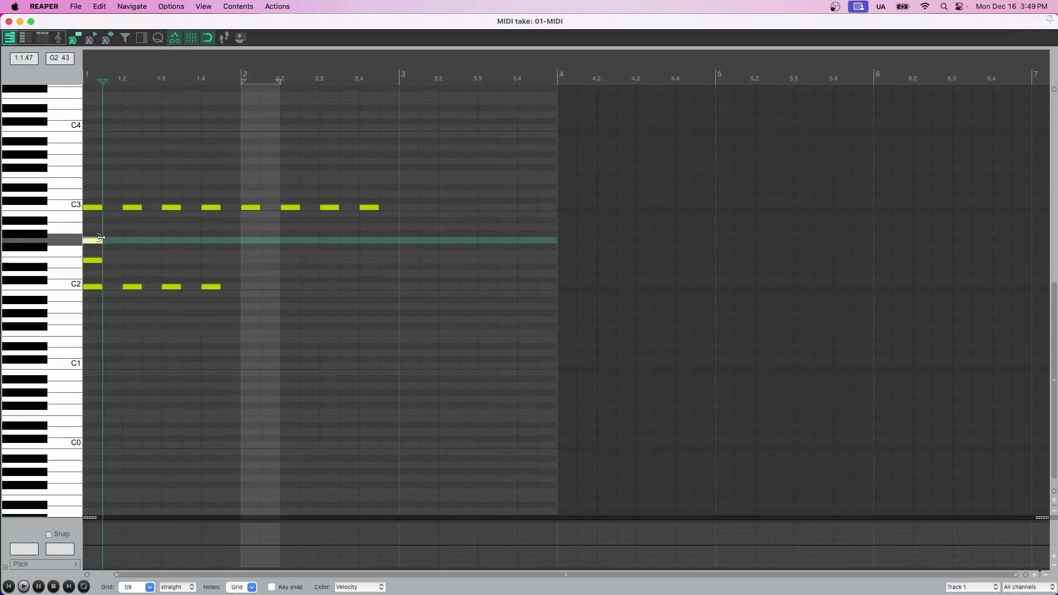
{"action": "left_click", "coordinate": [95, 293]}
{"action": "double_click", "coordinate": [94, 294]}
- Select the first C2–E2–G2–C3 chord and duplicate it across bar 1
{"action": "left_click", "coordinate": [95, 240]}
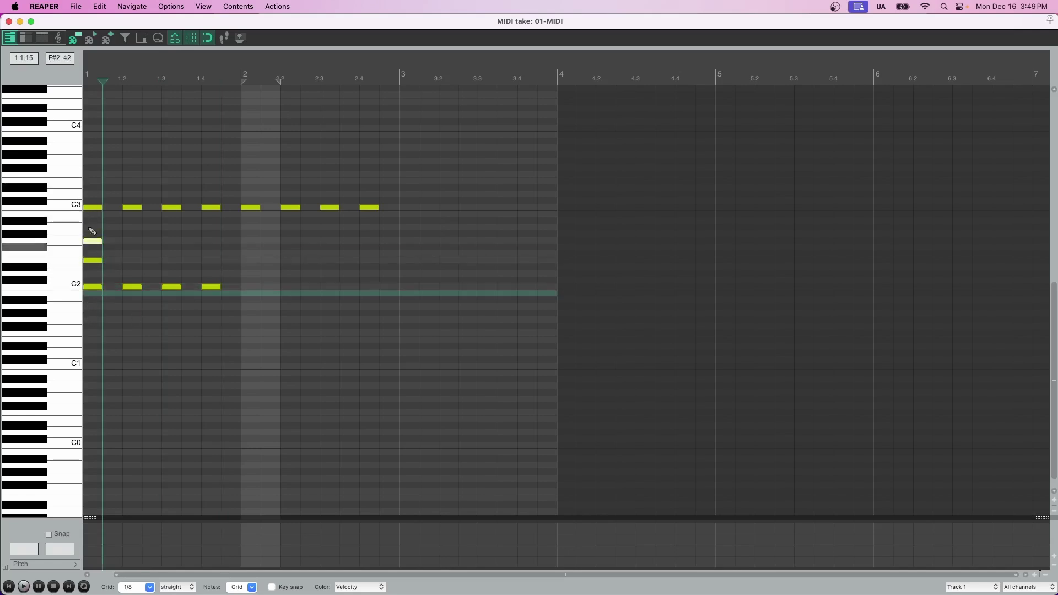
{"action": "left_click_drag", "start_coordinate": [88, 194], "coordinate": [94, 302]}
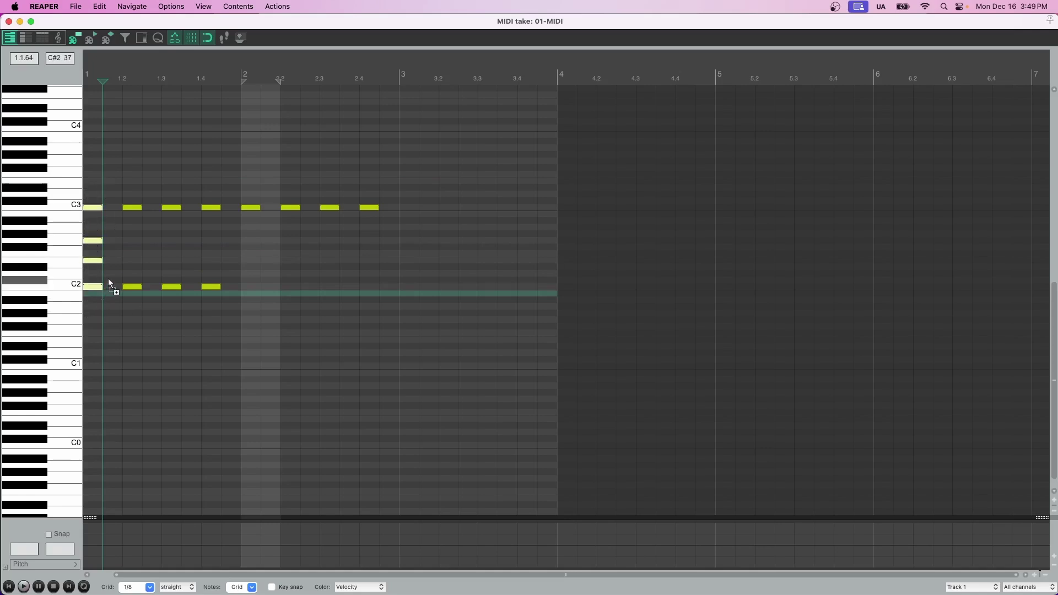
{"action": "key", "text": "super+d"}
{"action": "key", "text": "super+d"}
{"action": "key", "text": "super+d"}
{"action": "key", "text": "super+d"}
{"action": "key", "text": "super+d"}
{"action": "key", "text": "super+d"}
{"action": "key", "text": "super+d"}
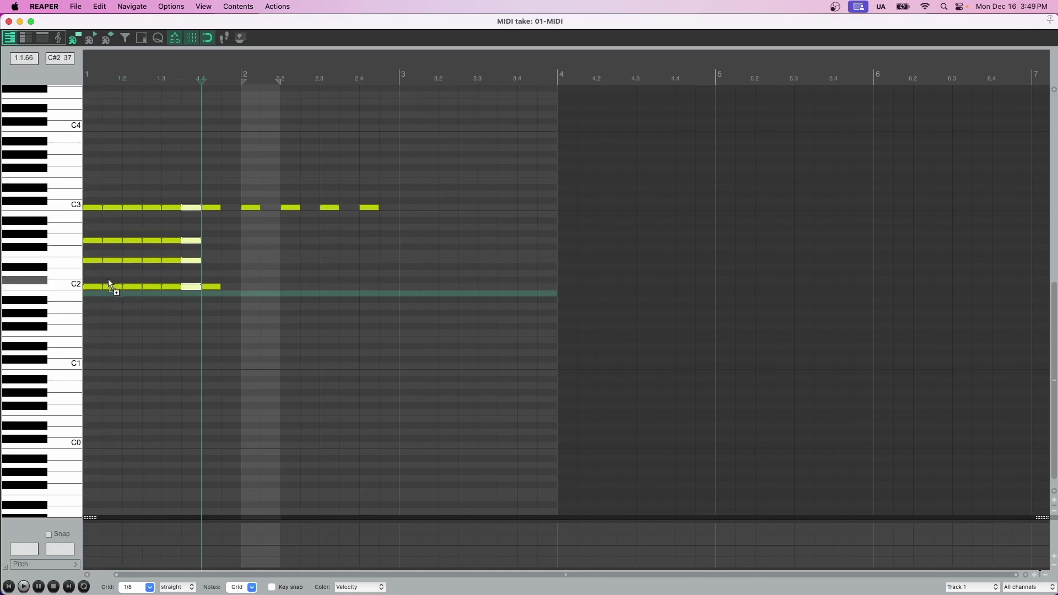
{"action": "left_click", "coordinate": [330, 174]}
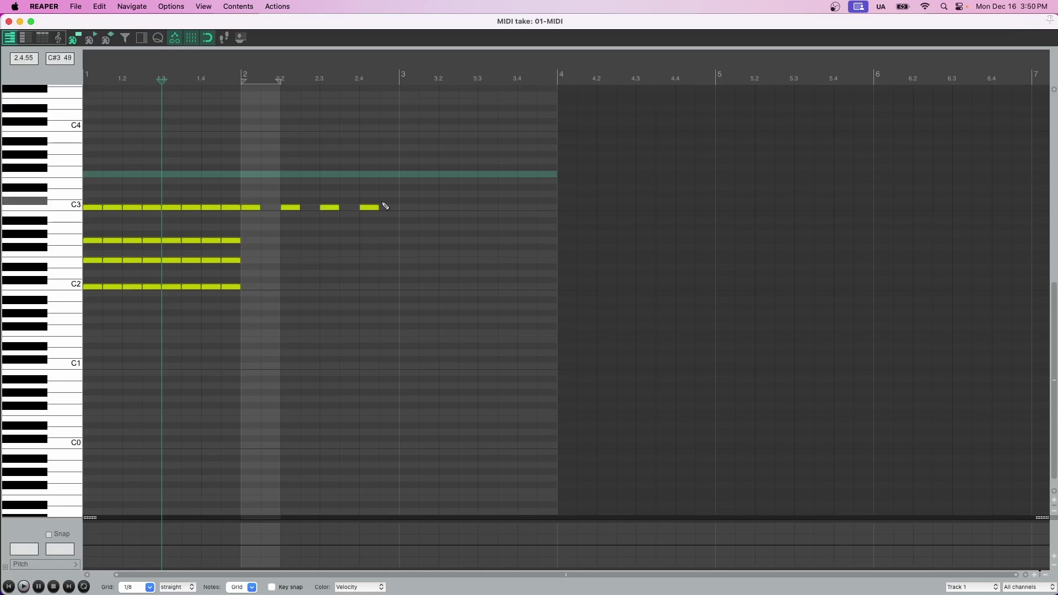
- Lengthen the last C3 note slightly and move it down to the F2 row
{"action": "mouse_move", "coordinate": [379, 206]}
{"action": "left_mouse_down"}
{"action": "mouse_move", "coordinate": [492, 206]}
{"action": "mouse_move", "coordinate": [374, 207]}
{"action": "mouse_move", "coordinate": [477, 207]}
{"action": "left_mouse_up"}
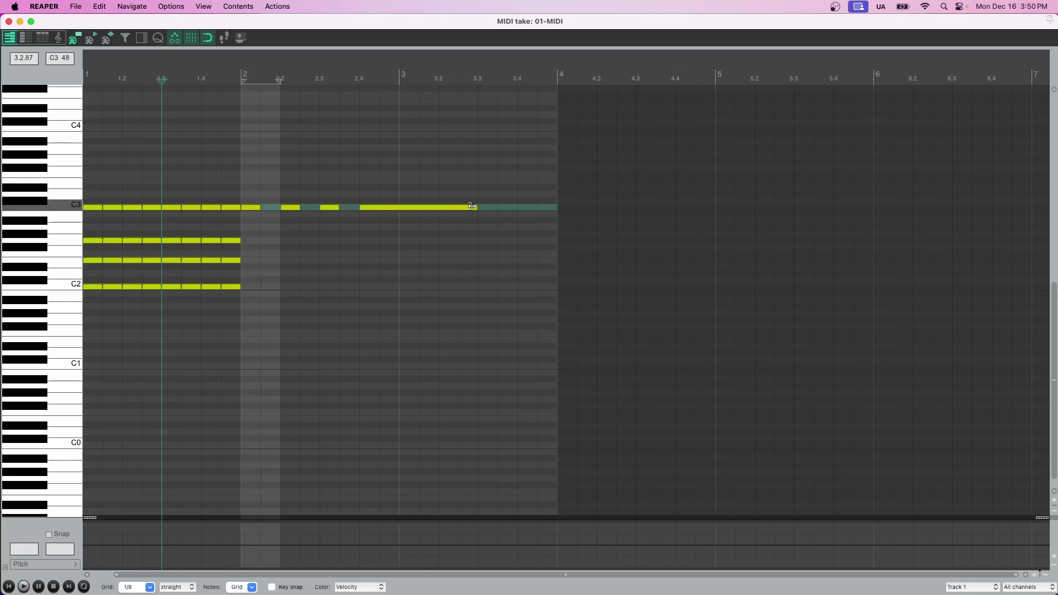
{"action": "left_click_drag", "start_coordinate": [473, 207], "coordinate": [391, 202]}
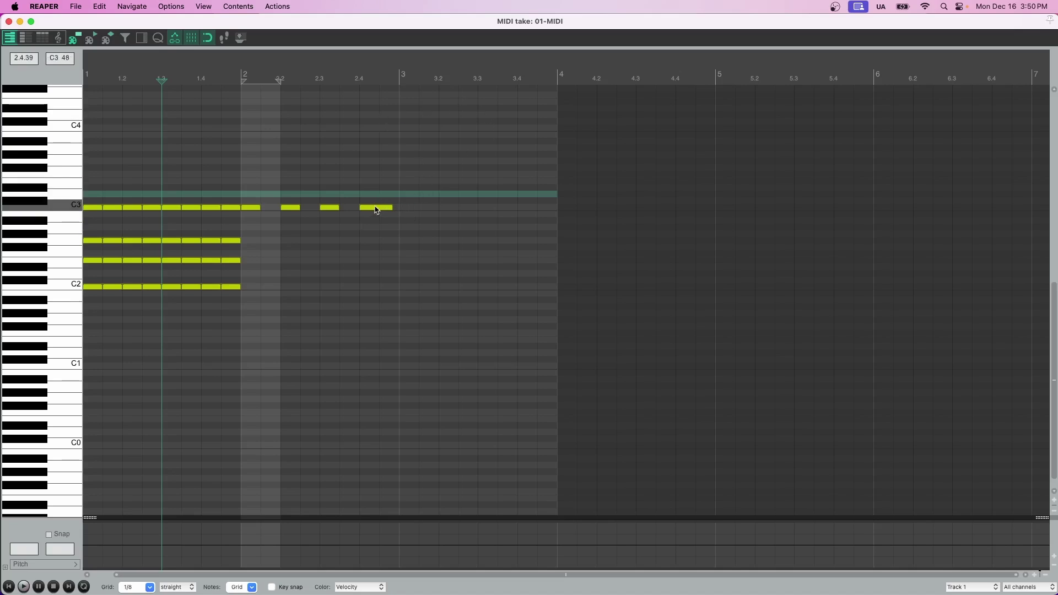
{"action": "left_click_drag", "start_coordinate": [372, 208], "coordinate": [367, 249]}
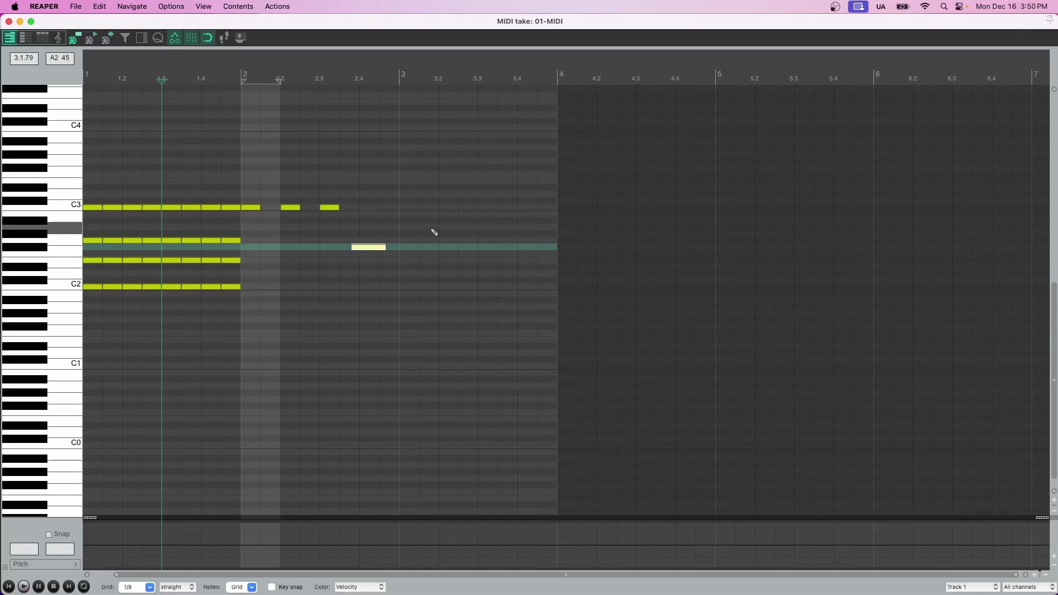
- Delete the C3 row notes, keeping the bar-1 chords and the single note near 2.4
{"action": "scroll", "coordinate": [432, 229], "scroll_direction": "down", "scroll_amount": 1}
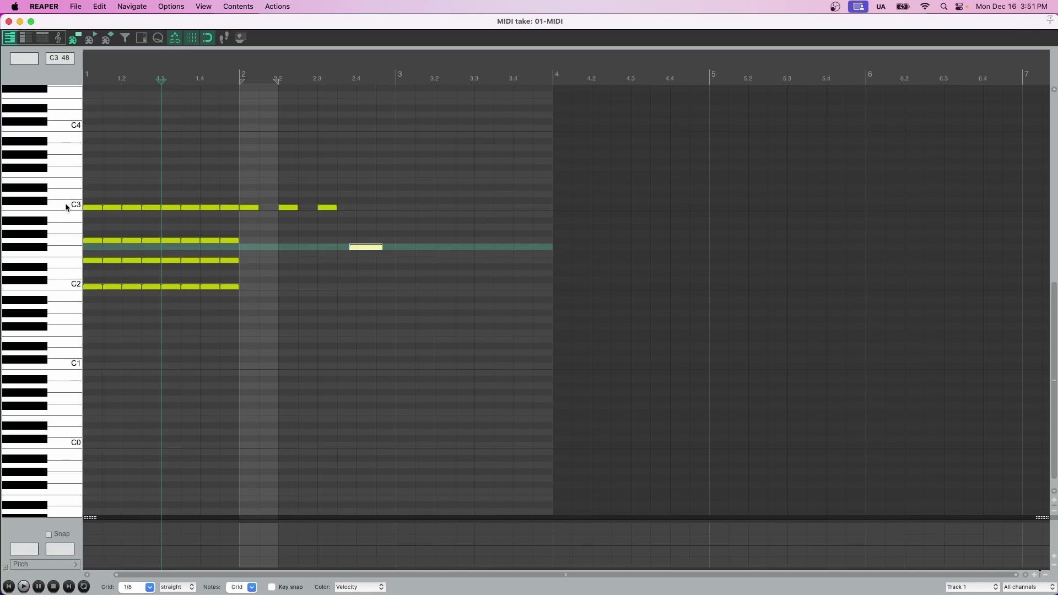
{"action": "left_click", "coordinate": [65, 207]}
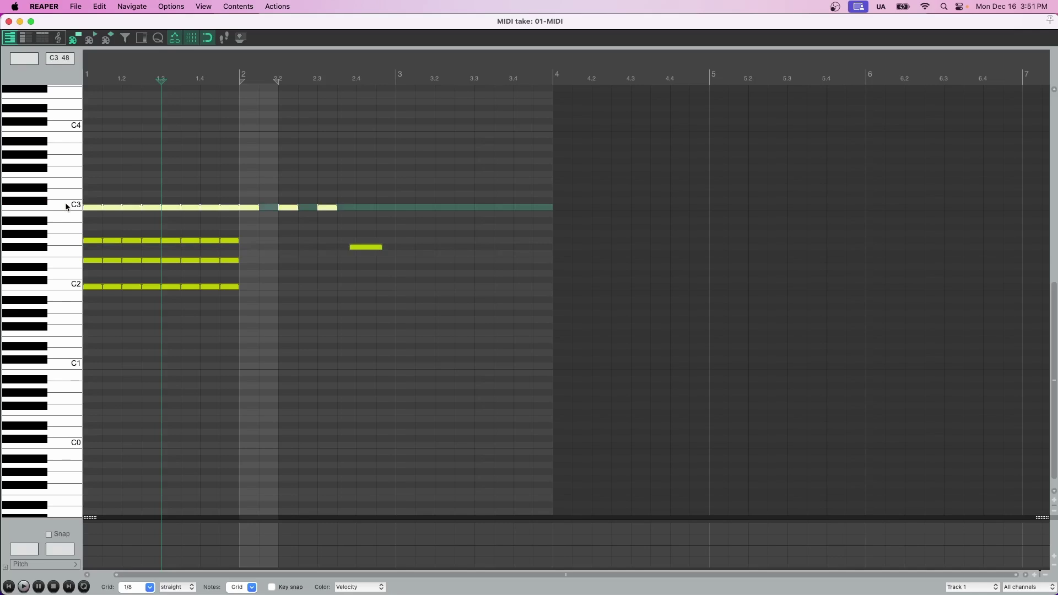
{"action": "key", "text": "Delete"}
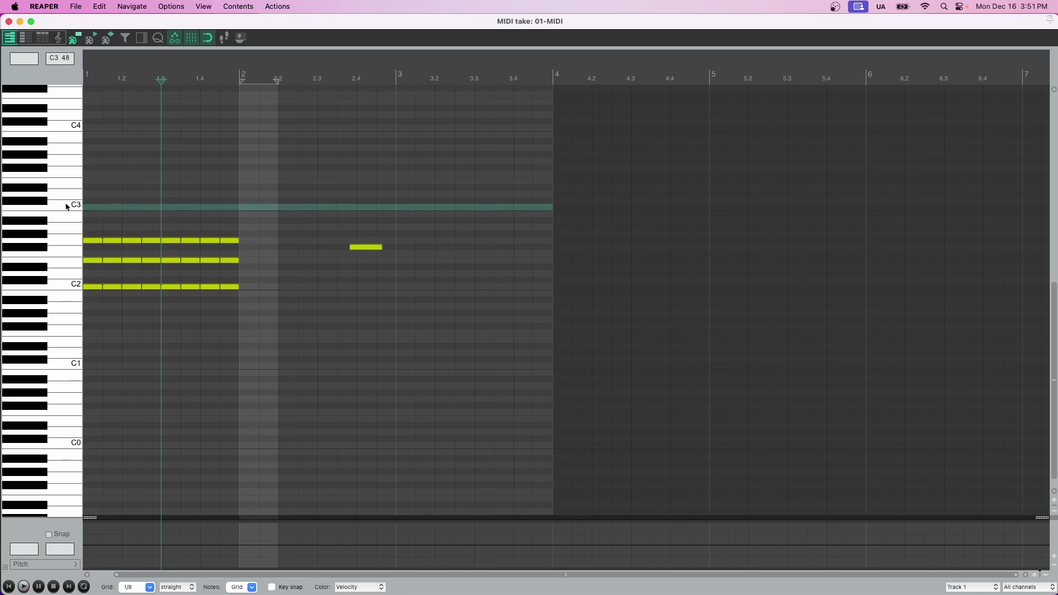
{"action": "key", "text": "super+z"}
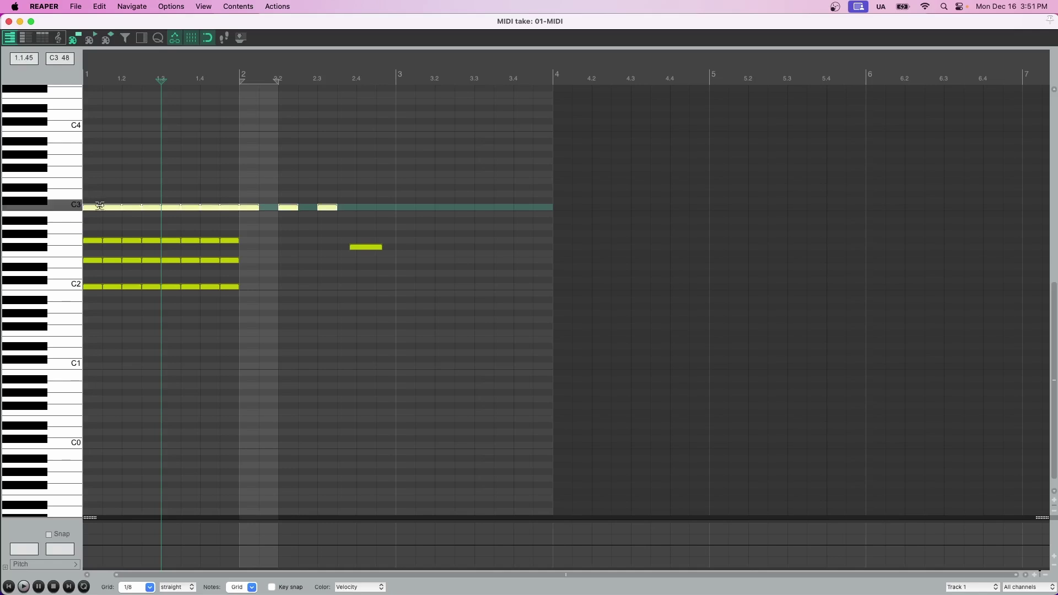
{"action": "left_click_drag", "start_coordinate": [94, 211], "coordinate": [91, 366]}
{"action": "key", "text": "super+z"}
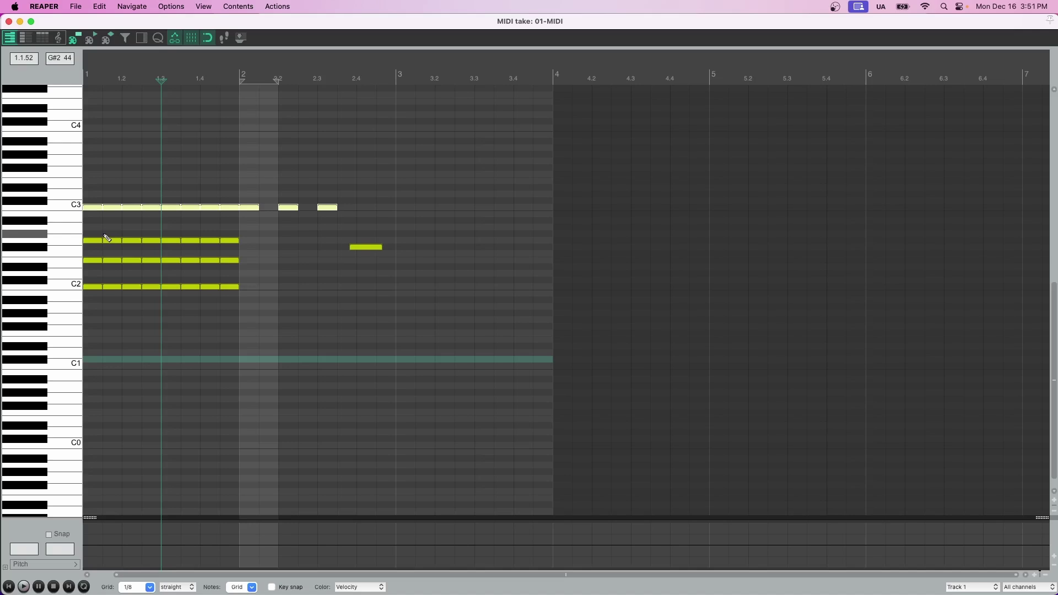
{"action": "key", "text": "Delete"}
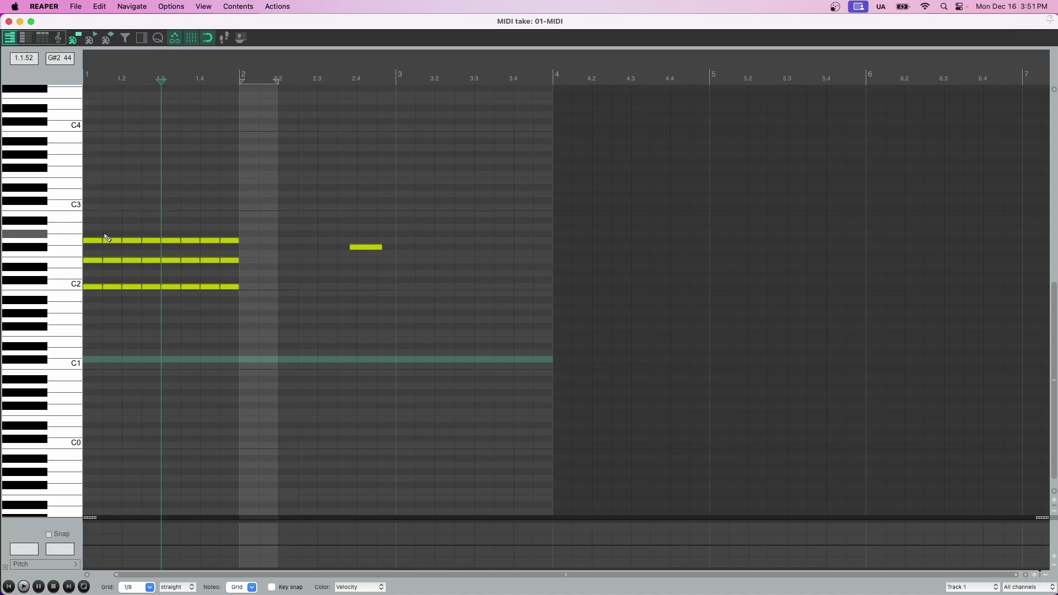
{"action": "key", "text": "super+z"}
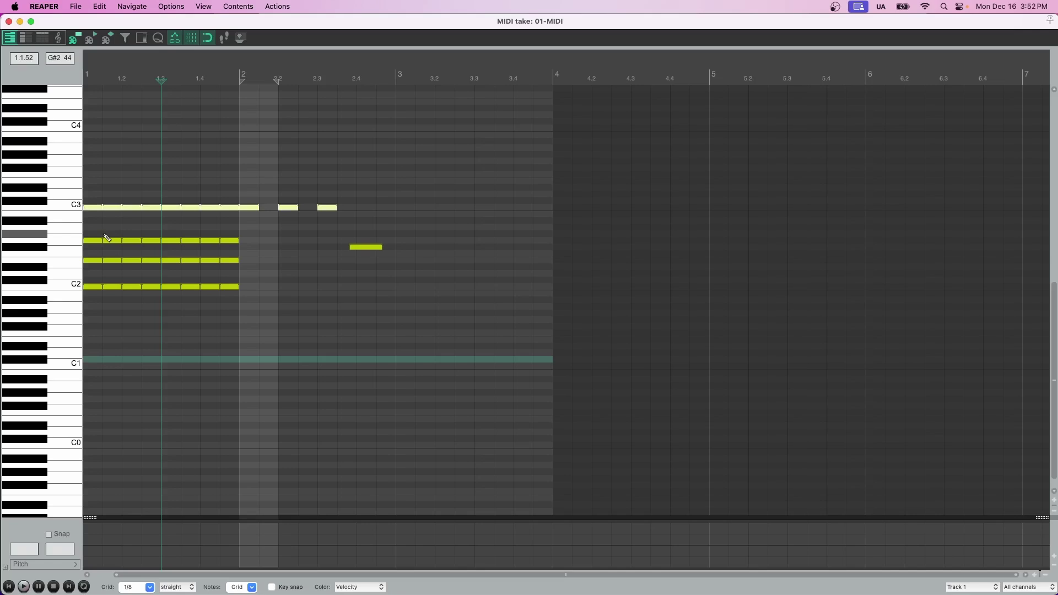
{"action": "key", "text": "Delete"}
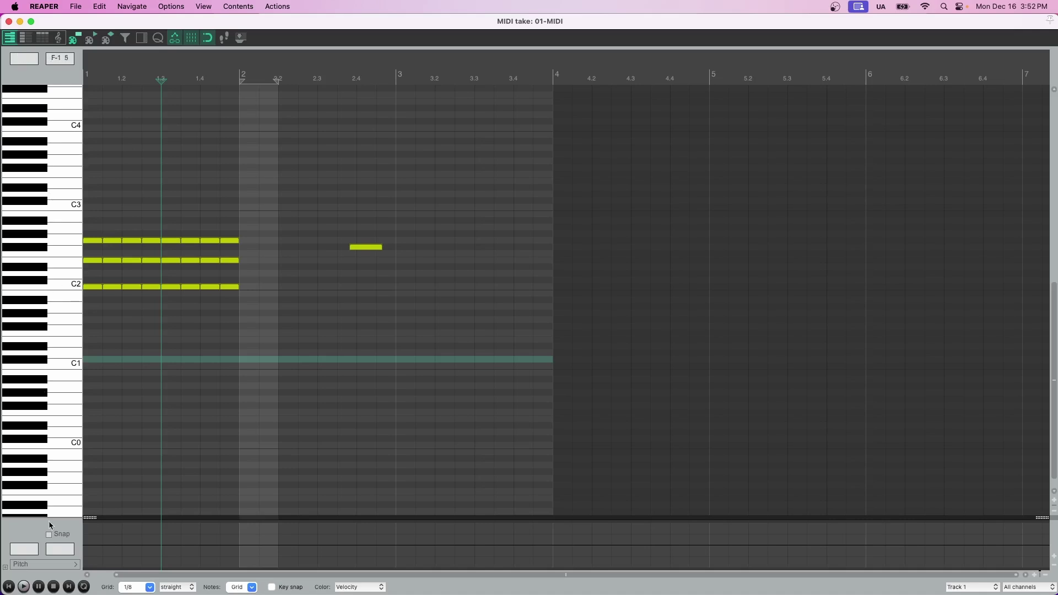
- Enlarge the controller lane below the notes and switch it to Velocity
{"action": "left_click_drag", "start_coordinate": [94, 517], "coordinate": [93, 410]}
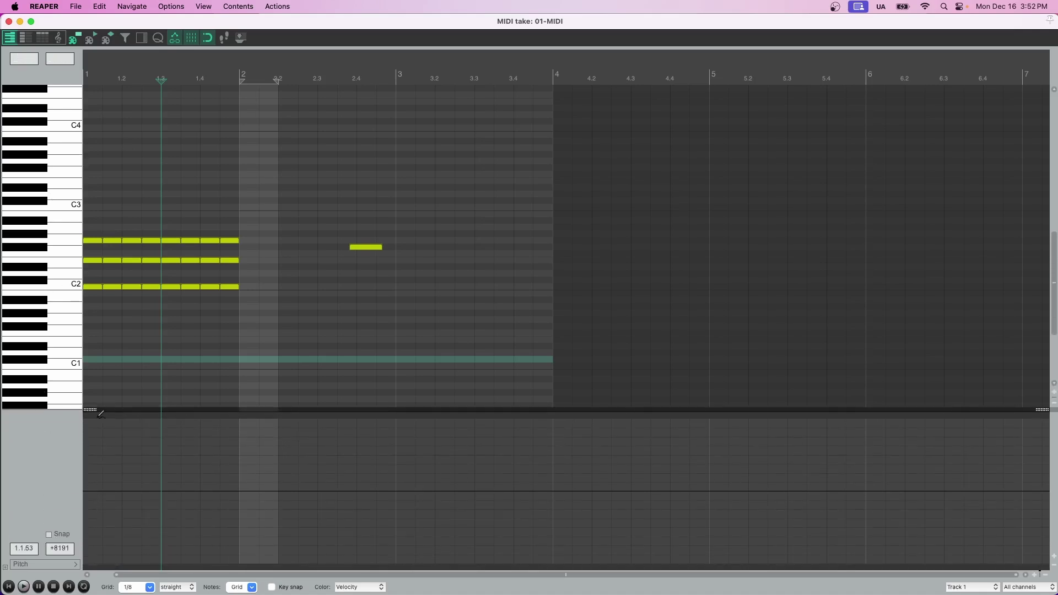
{"action": "left_click", "coordinate": [44, 563]}
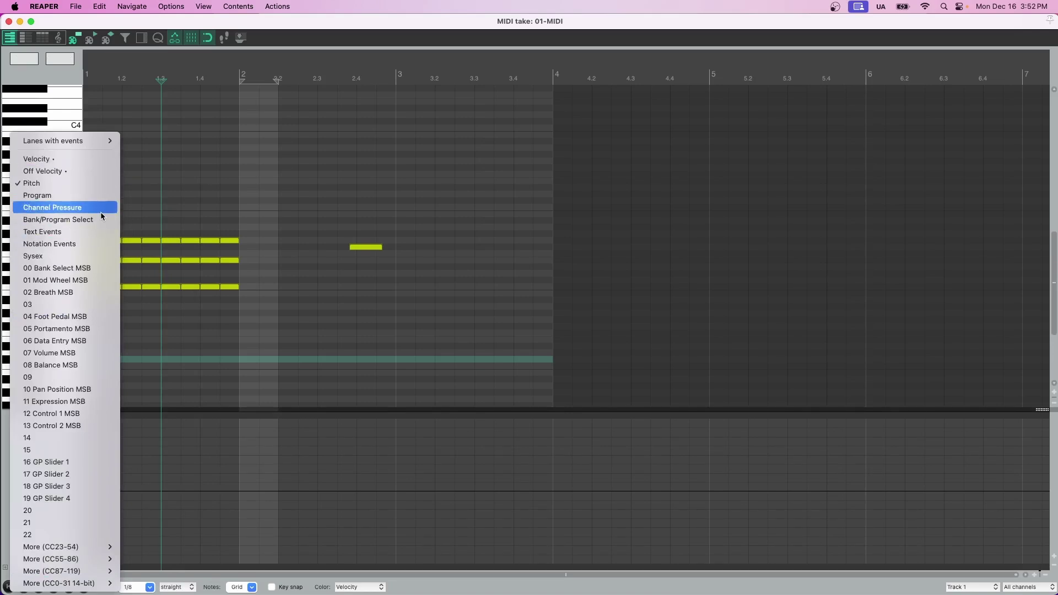
{"action": "left_click", "coordinate": [44, 159]}
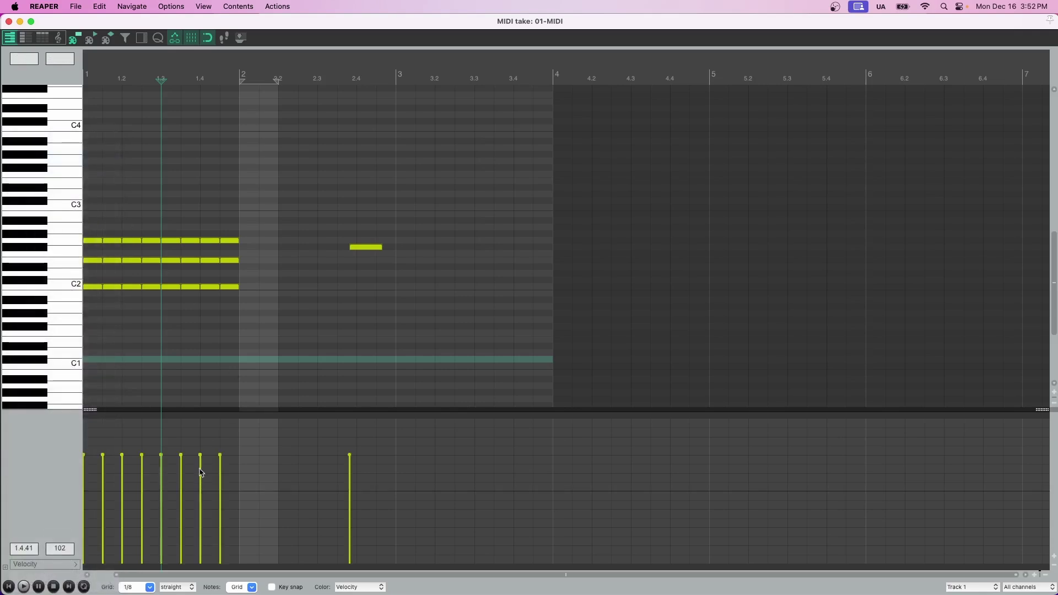
{"action": "left_click_drag", "start_coordinate": [263, 575], "coordinate": [144, 568]}
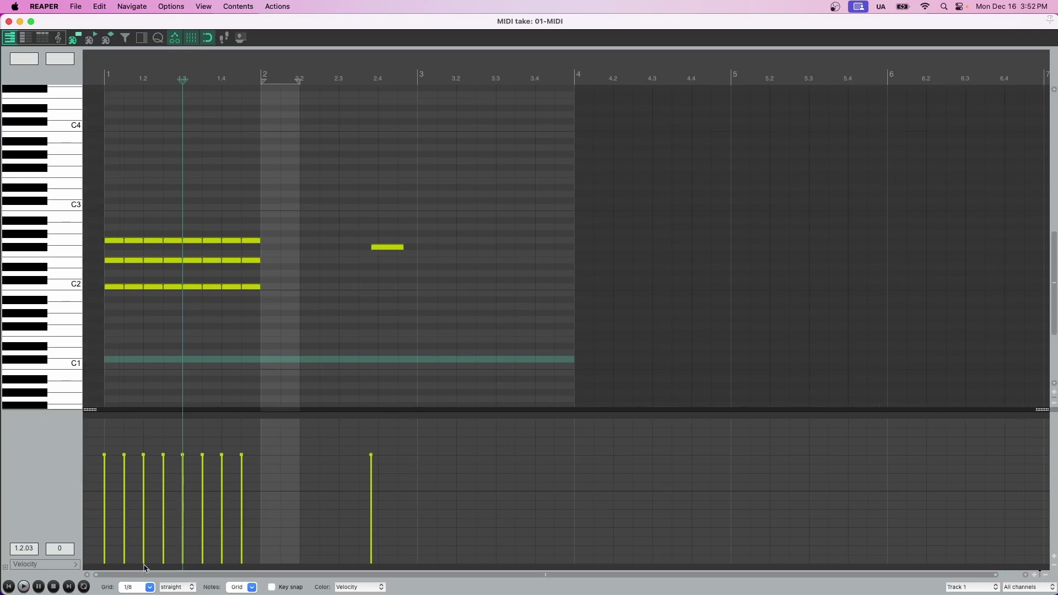
- Adjust velocities of the first bar-1 chord notes and the lone note at beat 2.4
{"action": "left_click", "coordinate": [104, 456]}
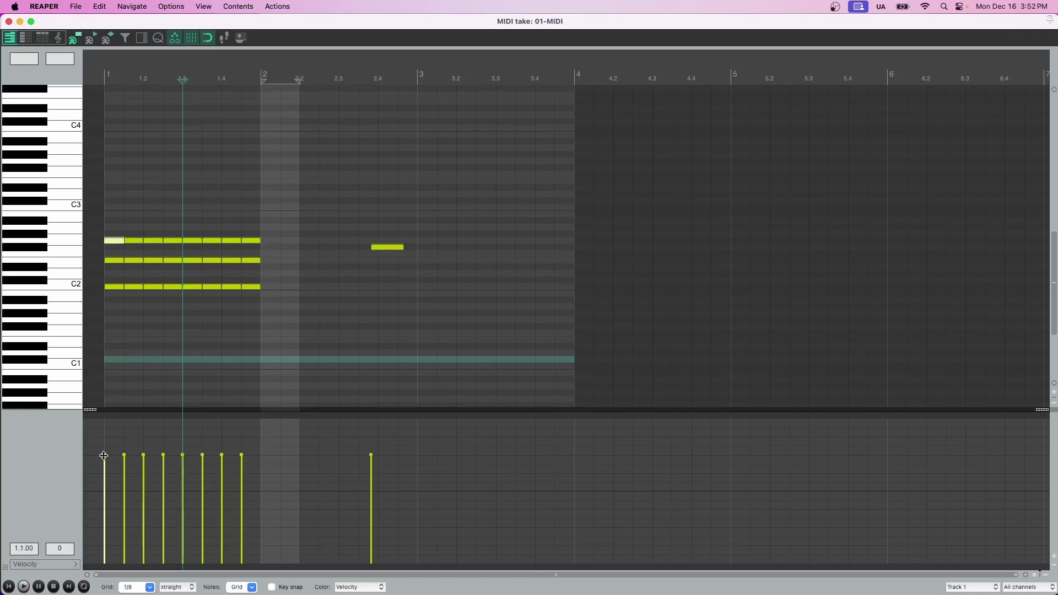
{"action": "left_click_drag", "start_coordinate": [102, 472], "coordinate": [119, 503]}
{"action": "left_click_drag", "start_coordinate": [124, 454], "coordinate": [124, 461]}
{"action": "left_click", "coordinate": [388, 247]}
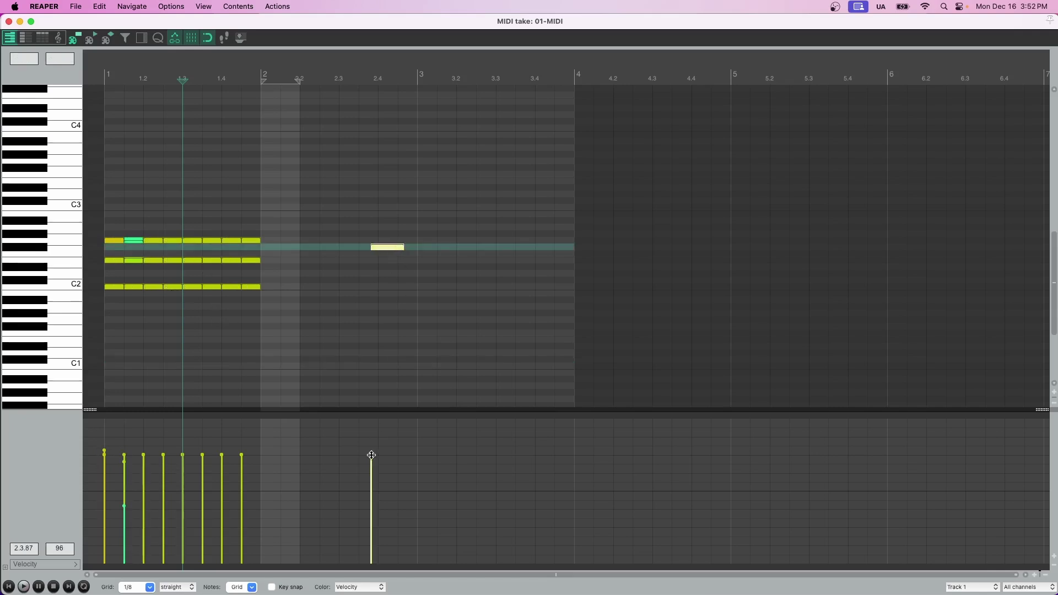
{"action": "left_click_drag", "start_coordinate": [370, 455], "coordinate": [372, 482]}
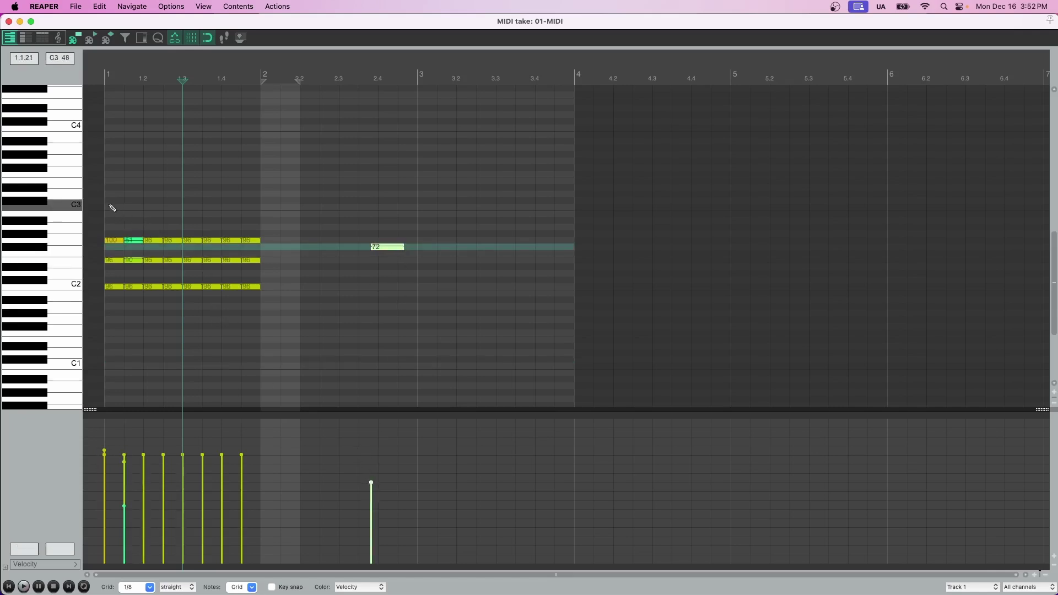
{"action": "left_click_drag", "start_coordinate": [116, 206], "coordinate": [160, 303]}
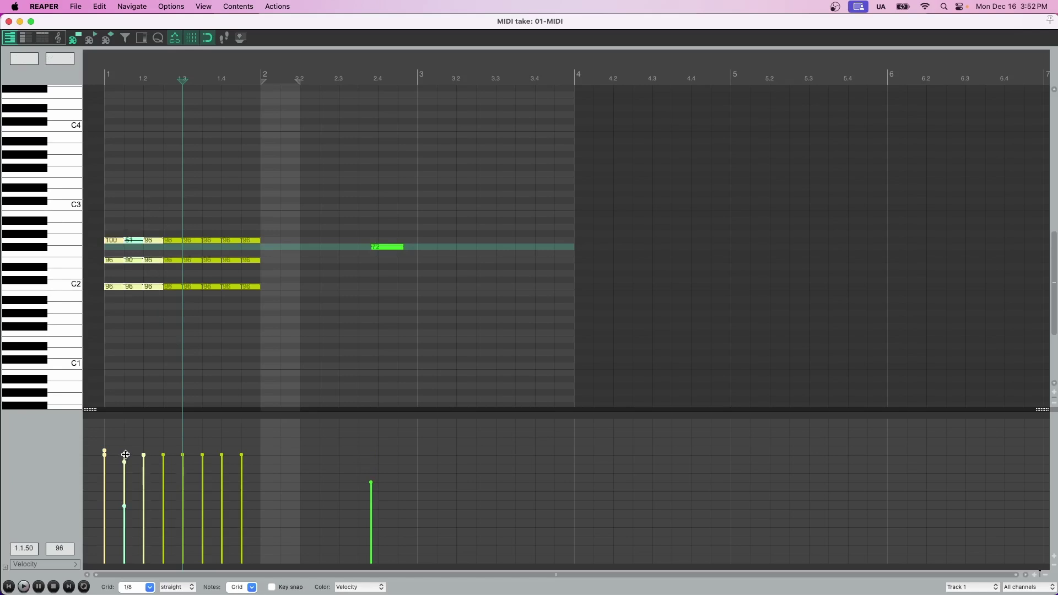
{"action": "left_click_drag", "start_coordinate": [124, 455], "coordinate": [127, 480]}
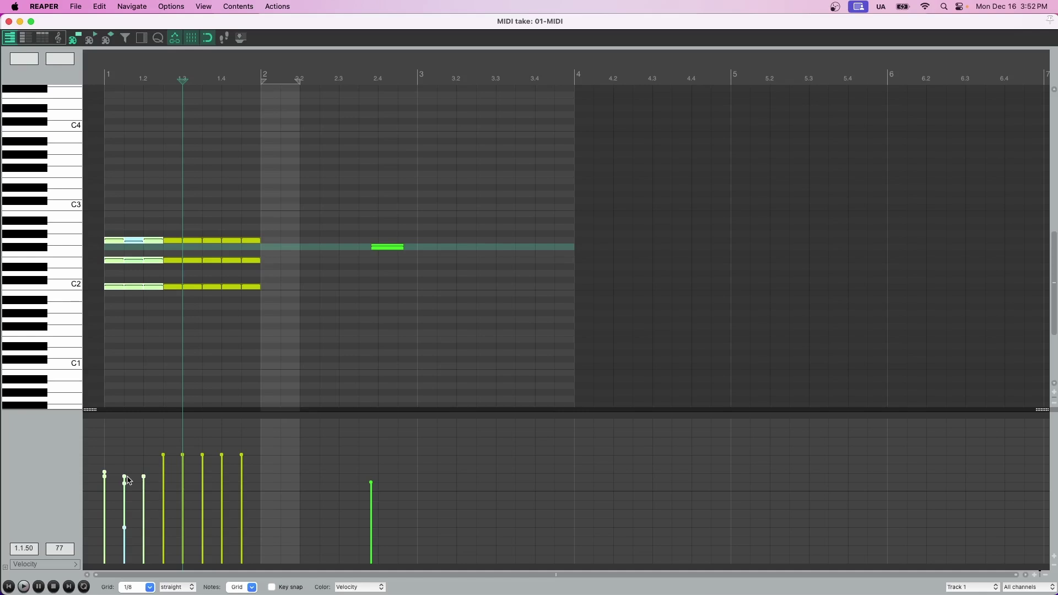
{"action": "mouse_move", "coordinate": [108, 469]}
{"action": "left_mouse_down"}
{"action": "mouse_move", "coordinate": [141, 474]}
{"action": "mouse_move", "coordinate": [188, 457]}
{"action": "left_mouse_up"}
{"action": "mouse_move", "coordinate": [160, 492]}
{"action": "left_mouse_down"}
{"action": "mouse_move", "coordinate": [99, 448]}
{"action": "mouse_move", "coordinate": [99, 467]}
{"action": "mouse_move", "coordinate": [157, 492]}
{"action": "mouse_move", "coordinate": [237, 474]}
{"action": "mouse_move", "coordinate": [276, 483]}
{"action": "mouse_move", "coordinate": [187, 439]}
{"action": "mouse_move", "coordinate": [113, 463]}
{"action": "mouse_move", "coordinate": [232, 463]}
{"action": "left_mouse_up"}
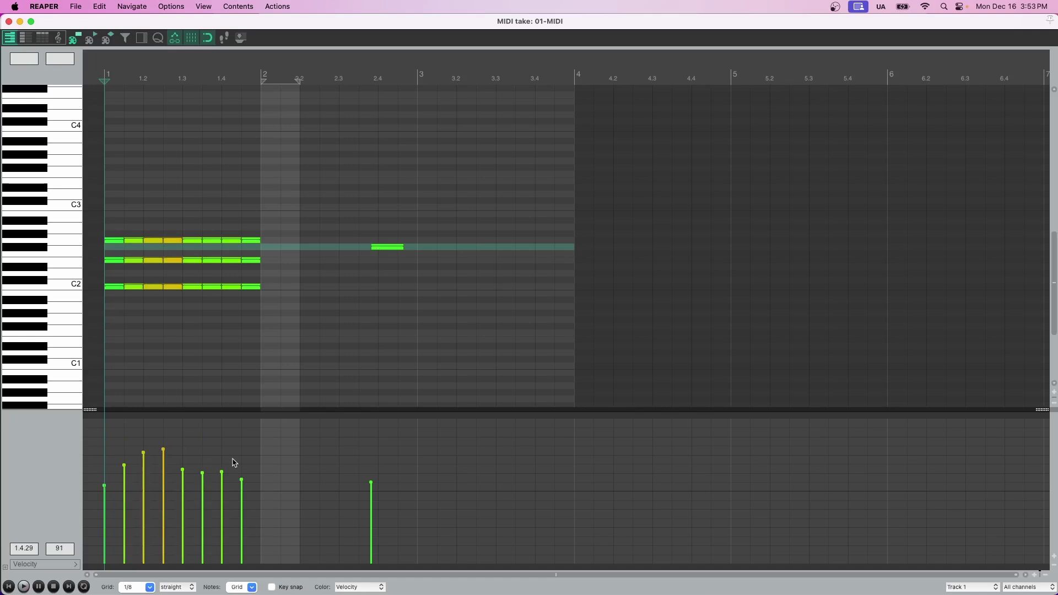
- Push the bar-1 velocities up to 127, then redraw them at varied heights
{"action": "left_click_drag", "start_coordinate": [96, 457], "coordinate": [346, 494]}
{"action": "left_click_drag", "start_coordinate": [202, 472], "coordinate": [256, 321]}
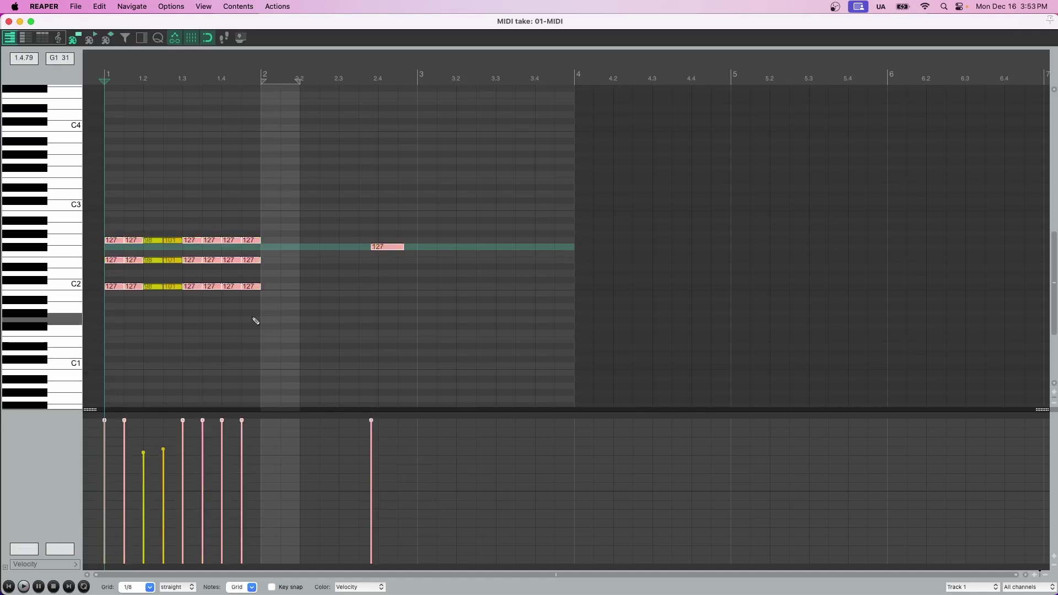
{"action": "left_click", "coordinate": [143, 452]}
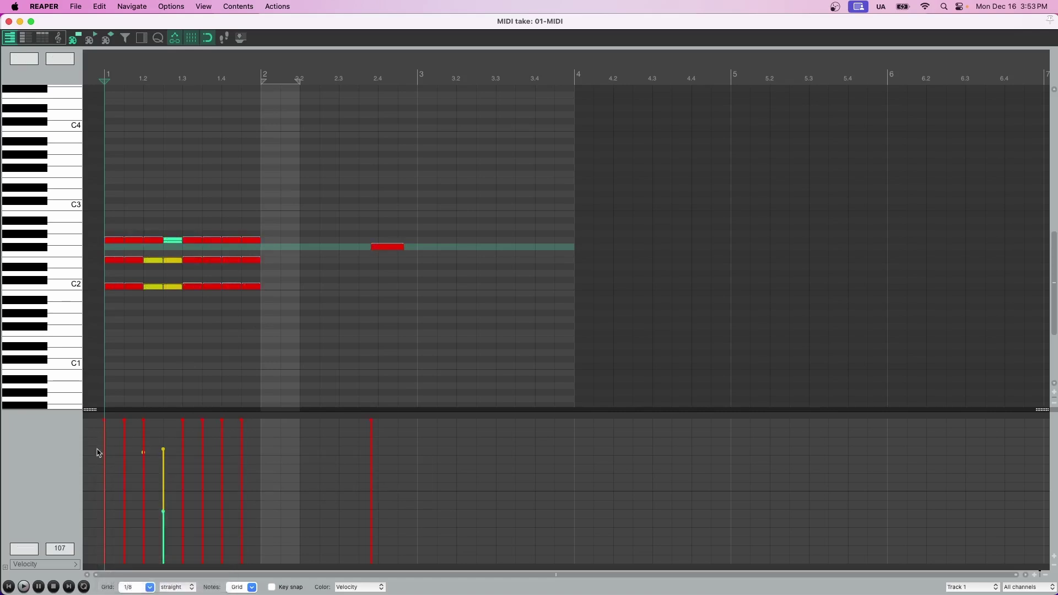
{"action": "mouse_move", "coordinate": [97, 452]}
{"action": "left_mouse_down"}
{"action": "mouse_move", "coordinate": [182, 472]}
{"action": "mouse_move", "coordinate": [229, 424]}
{"action": "mouse_move", "coordinate": [253, 463]}
{"action": "mouse_move", "coordinate": [229, 433]}
{"action": "mouse_move", "coordinate": [103, 435]}
{"action": "left_mouse_up"}
{"action": "left_click", "coordinate": [41, 564]}
{"action": "mouse_move", "coordinate": [38, 569]}
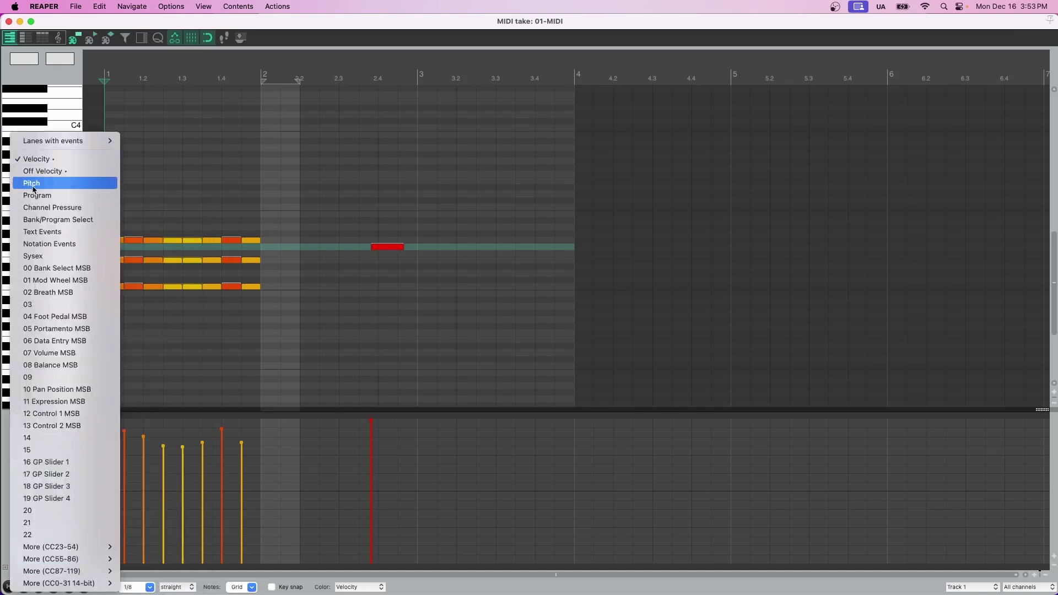
- Keep the Velocity lane type unchanged and bring up the Velocity lane's context menu
{"action": "left_click", "coordinate": [166, 489]}
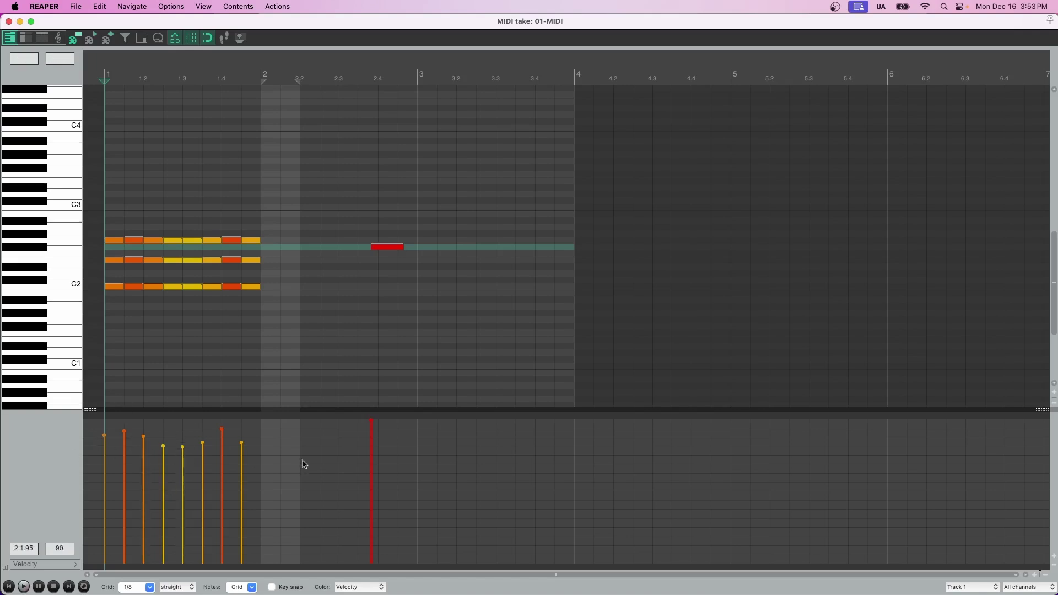
{"action": "right_click", "coordinate": [35, 567]}
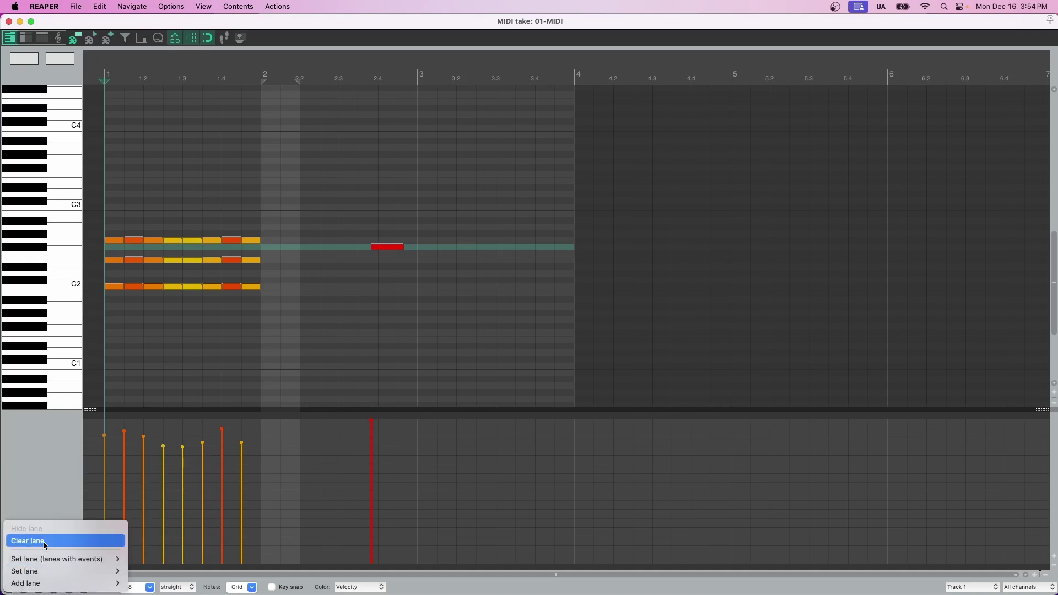
- Add a second controller lane above the Velocity lane and check its lane type list
{"action": "key", "text": "Escape"}
{"action": "left_click", "coordinate": [37, 566]}
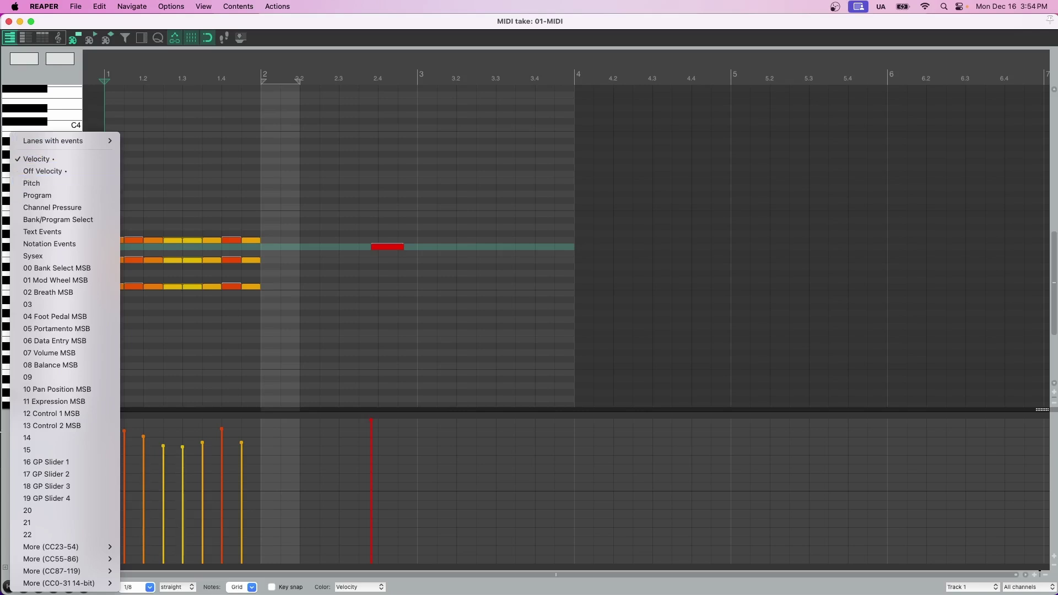
{"action": "key", "text": "Escape"}
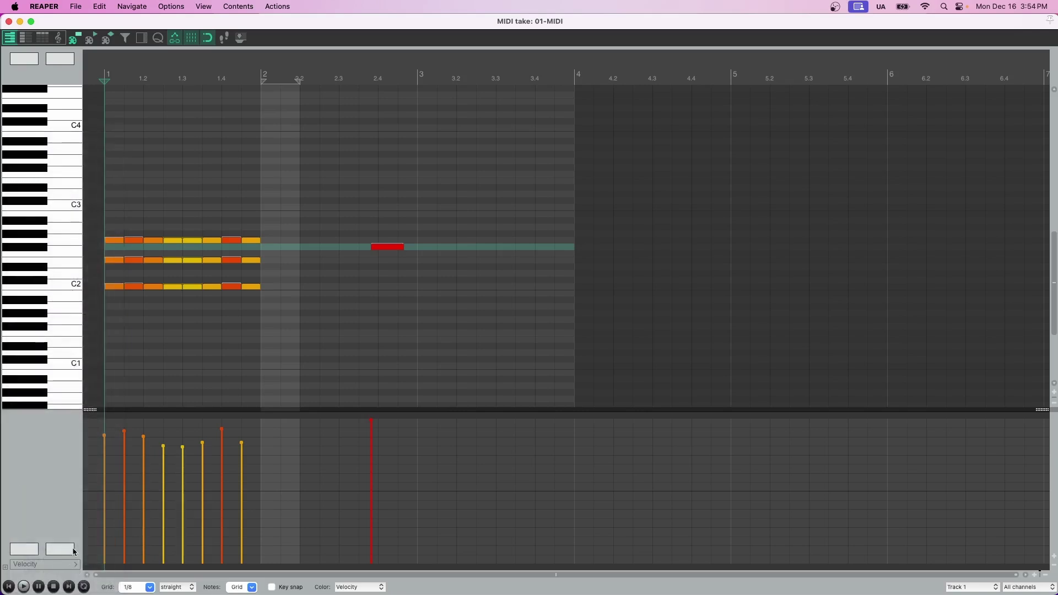
{"action": "left_click", "coordinate": [5, 565]}
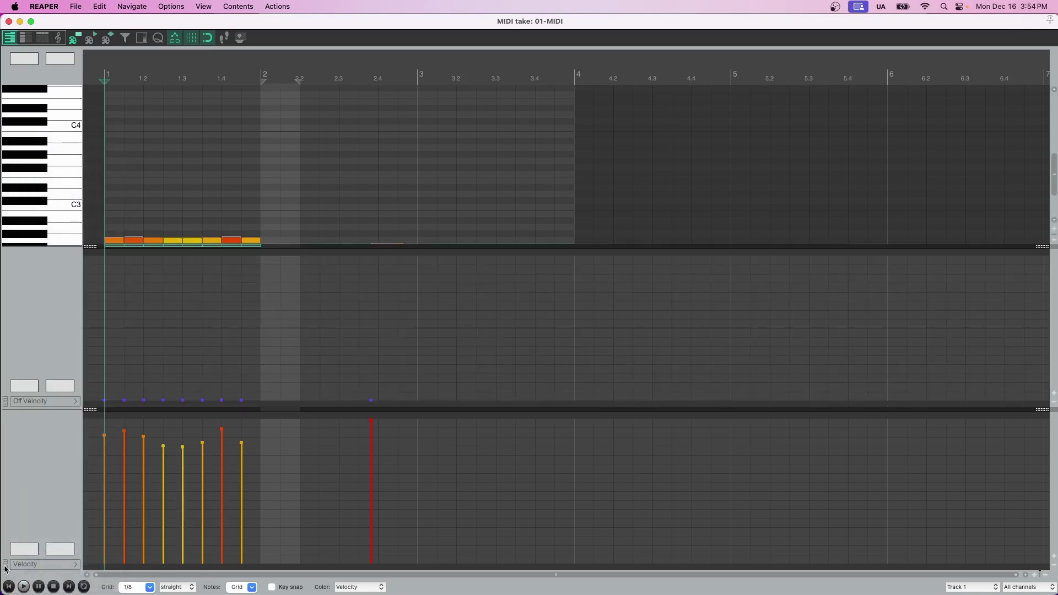
{"action": "left_click", "coordinate": [60, 401]}
{"action": "key", "text": "Escape"}
- Look through the new lane's options menu, then dismiss it without choosing anything
{"action": "right_click", "coordinate": [42, 563]}
{"action": "mouse_move", "coordinate": [47, 562]}
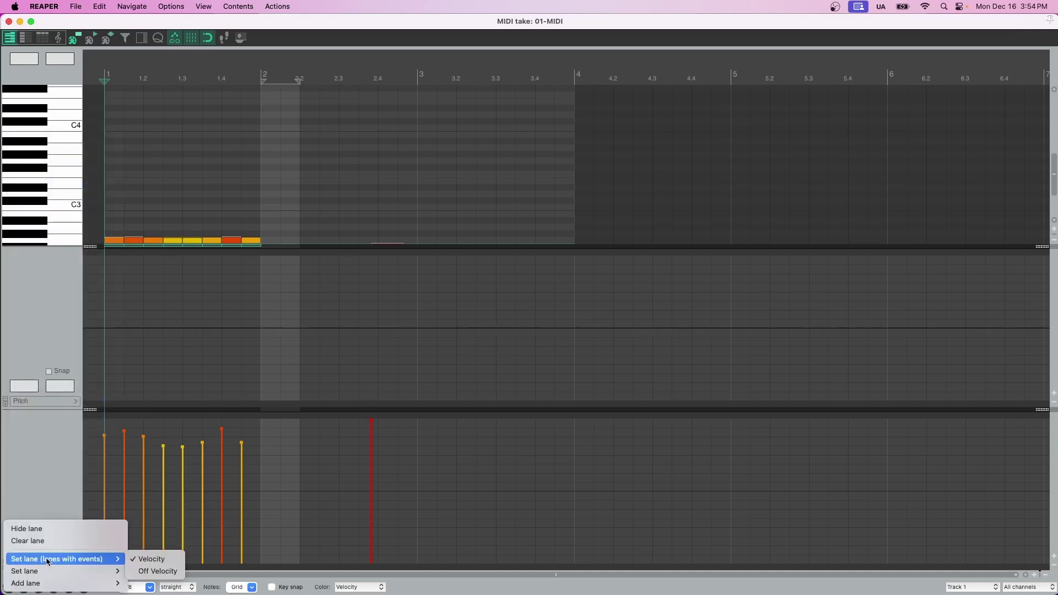
{"action": "mouse_move", "coordinate": [55, 583]}
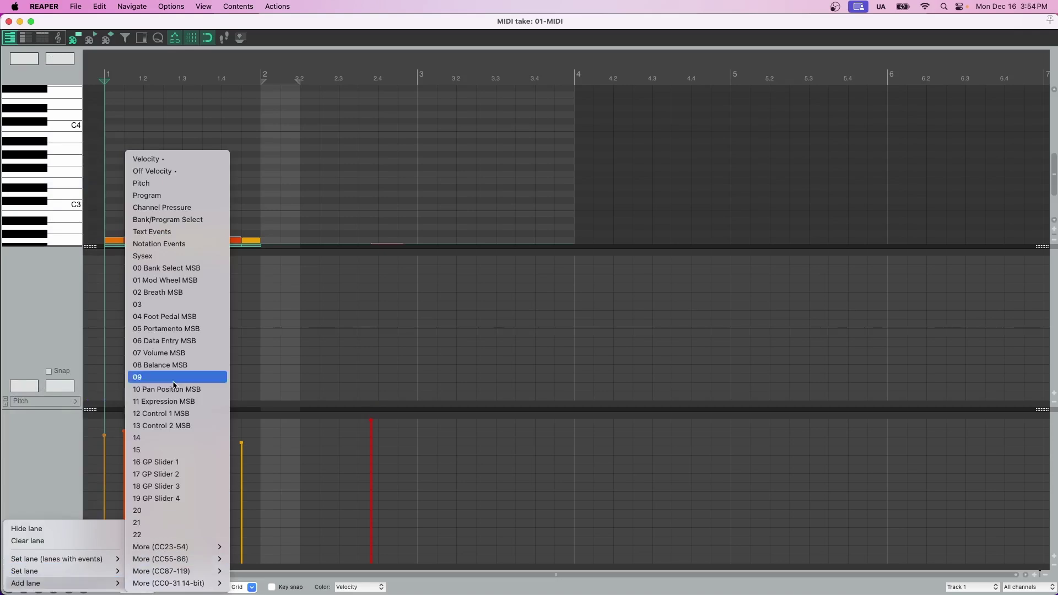
{"action": "left_click", "coordinate": [57, 464]}
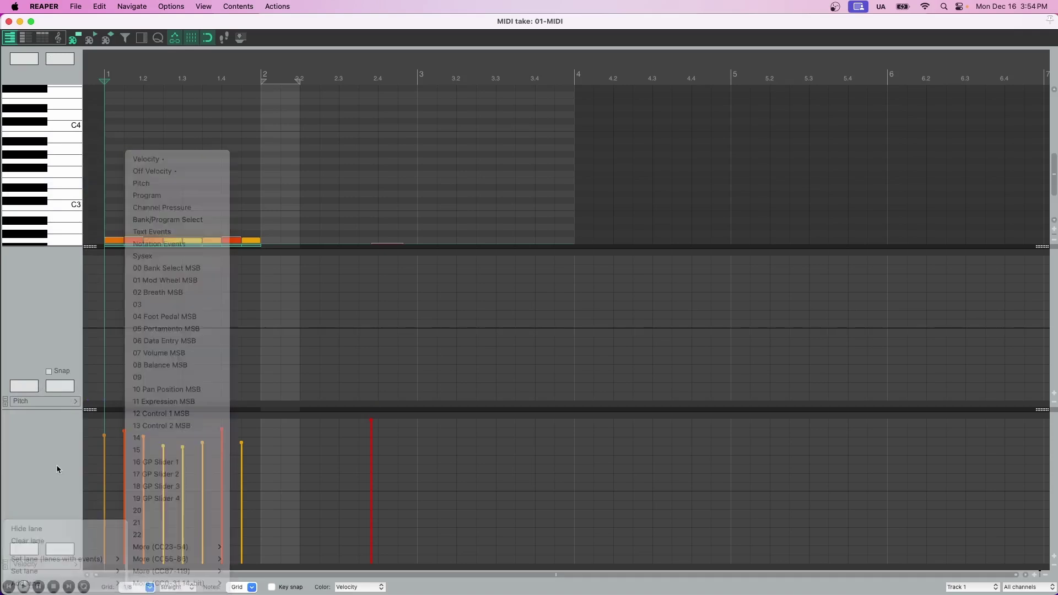
{"action": "scroll", "coordinate": [254, 212], "scroll_direction": "down", "scroll_amount": 3}
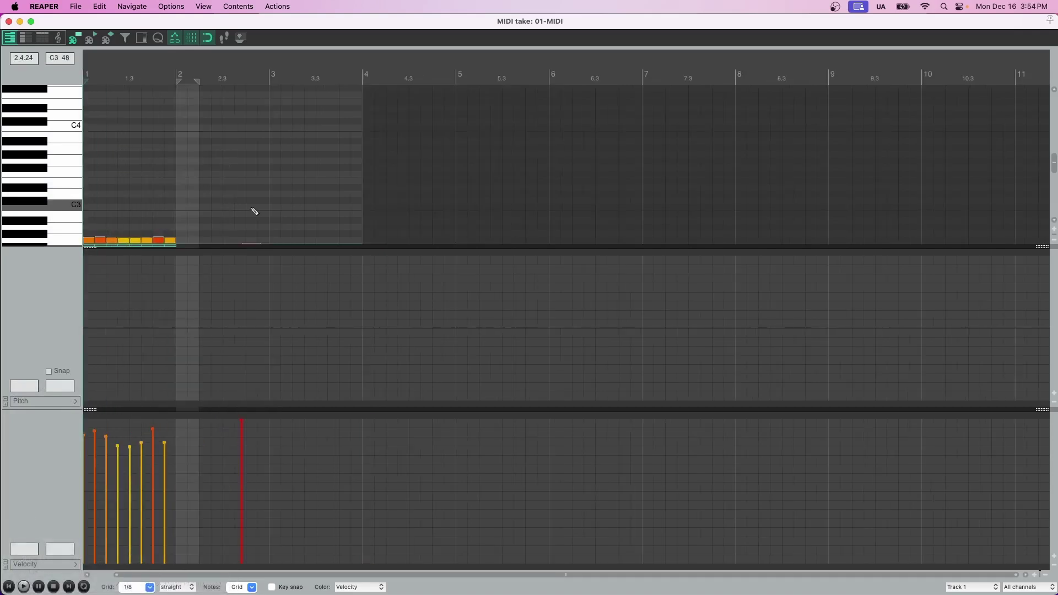